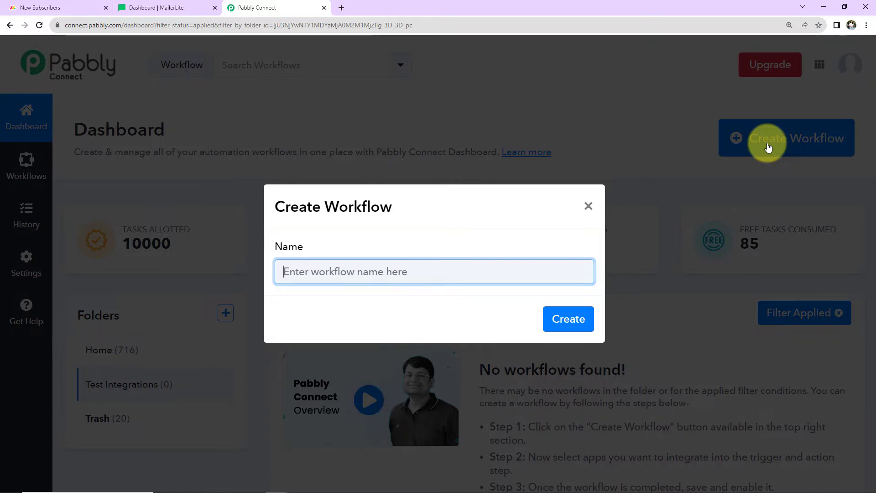
Step: Create a workflow named "Create MailerLite Subscriber when Specific Column Value Changed in Monday.com"
{"action": "key", "text": "ctrl+v"}
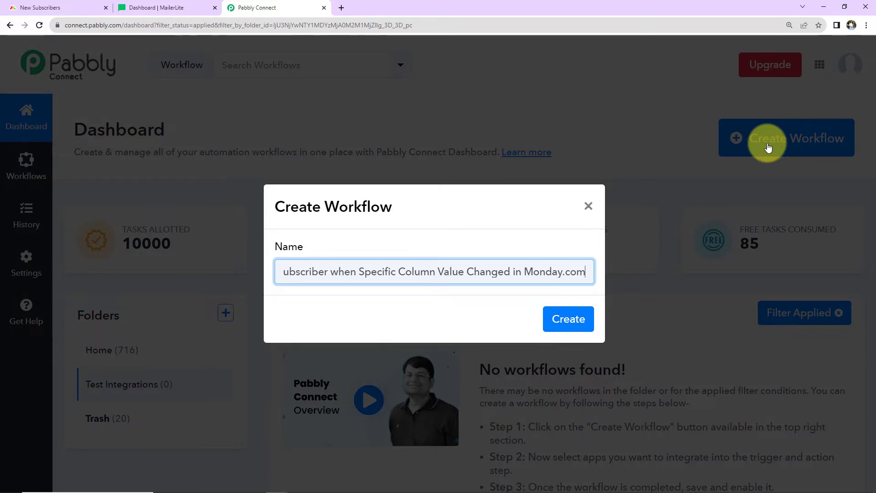
{"action": "left_click", "coordinate": [579, 319]}
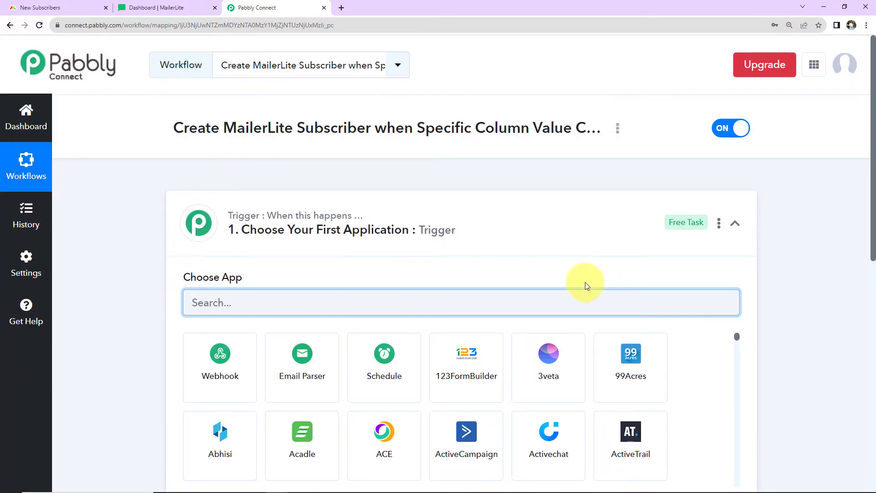
Step: Set the trigger application to Monday.com with the trigger event Specific Column Value Changed in Board
{"action": "left_click", "coordinate": [733, 225]}
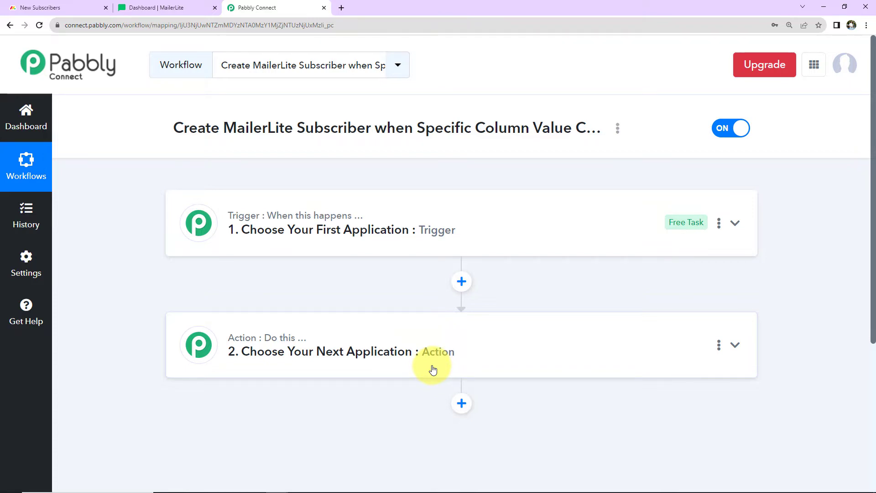
{"action": "left_click", "coordinate": [497, 236]}
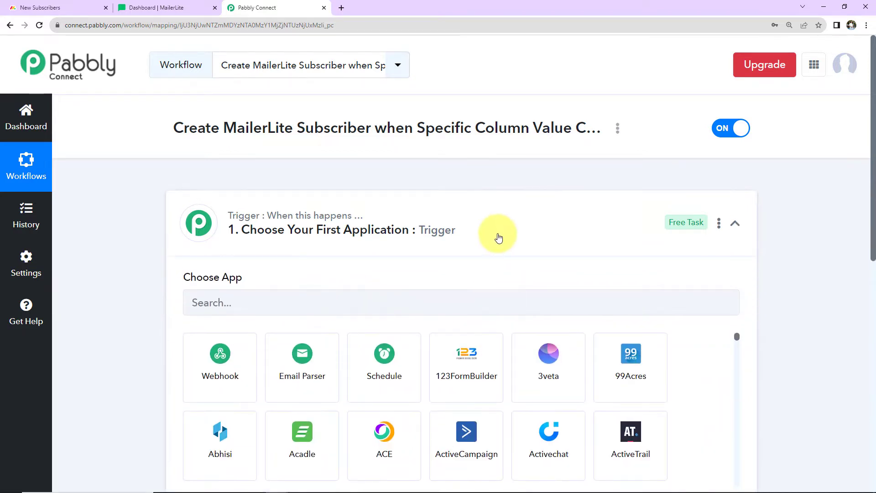
{"action": "left_click", "coordinate": [476, 294]}
{"action": "type", "text": "monday"}
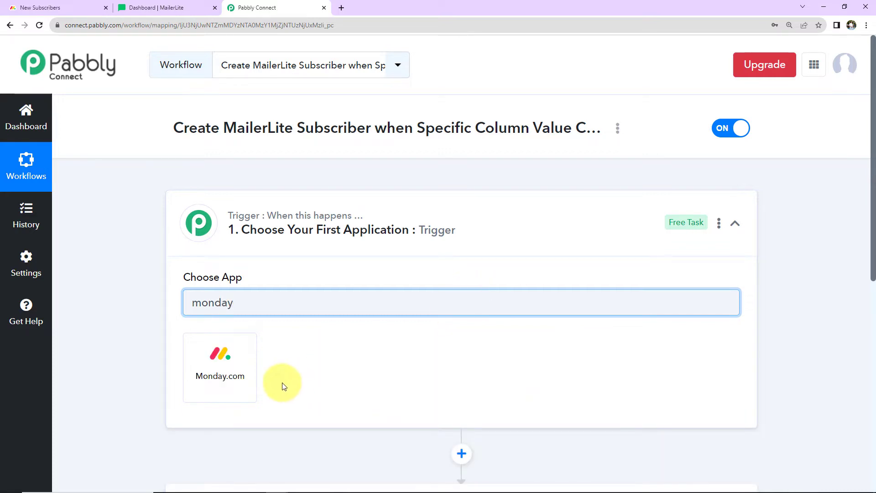
{"action": "left_click", "coordinate": [234, 372]}
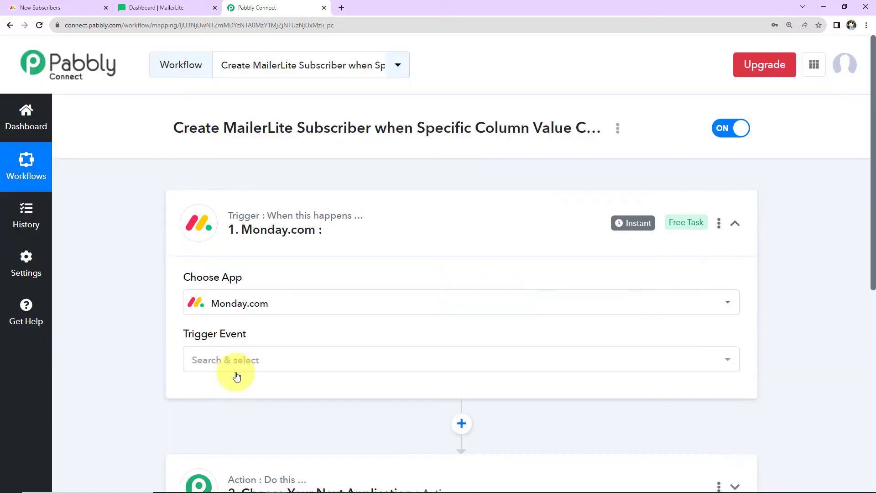
{"action": "mouse_move", "coordinate": [240, 338]}
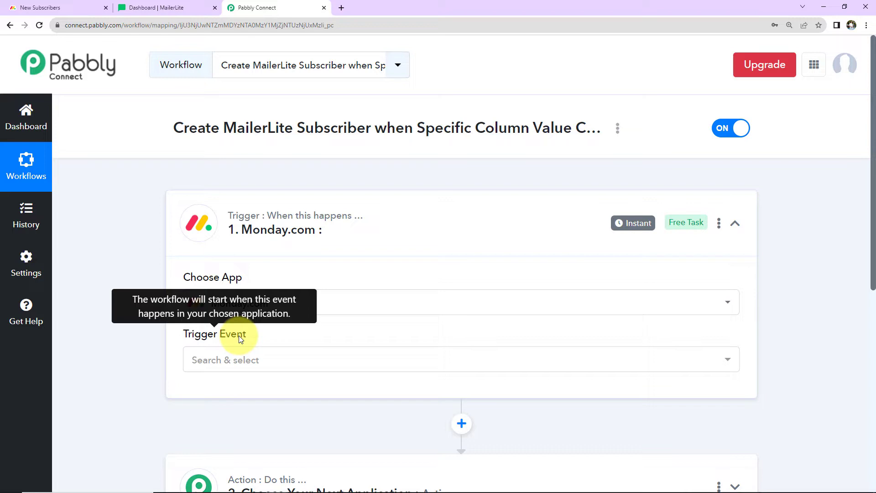
{"action": "left_click", "coordinate": [229, 362]}
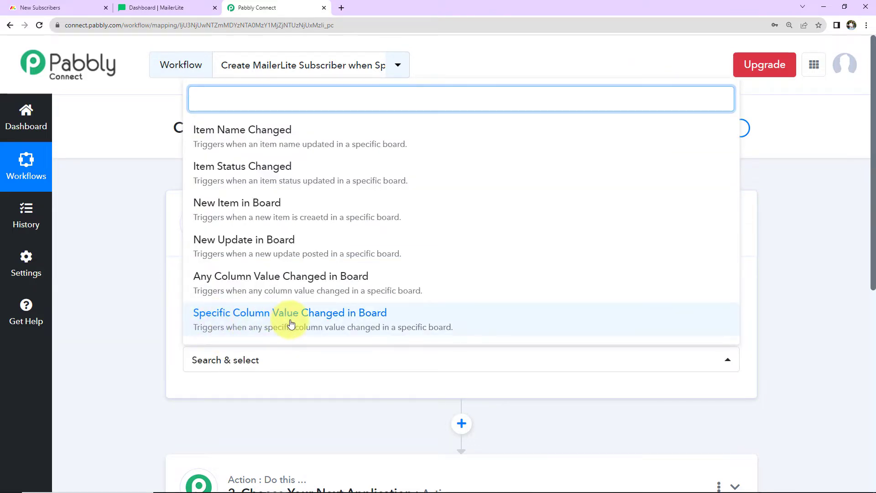
{"action": "left_click", "coordinate": [371, 315]}
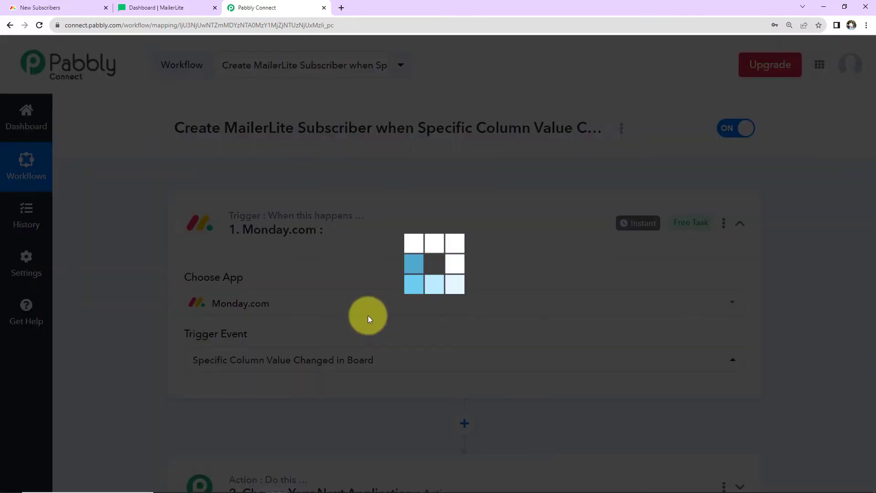
Step: Copy the webhook URL provided for the Monday.com trigger
{"action": "scroll", "coordinate": [369, 318], "scroll_direction": "down", "scroll_amount": 5}
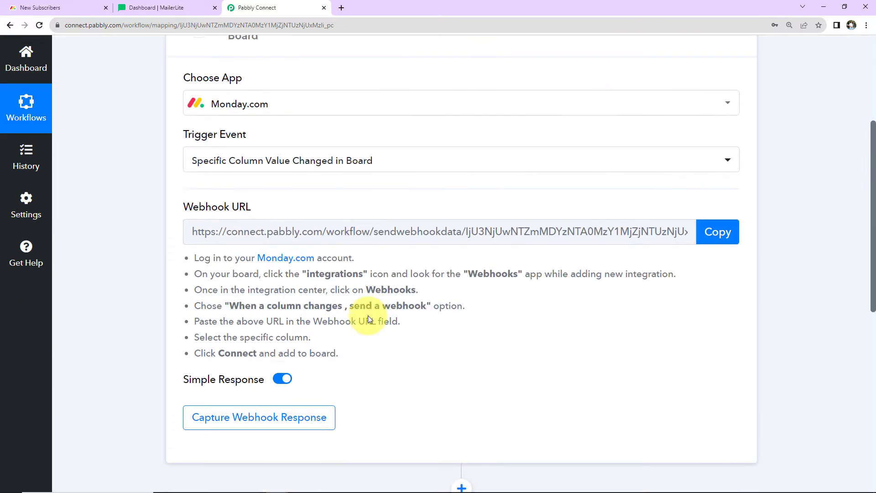
{"action": "mouse_move", "coordinate": [201, 204]}
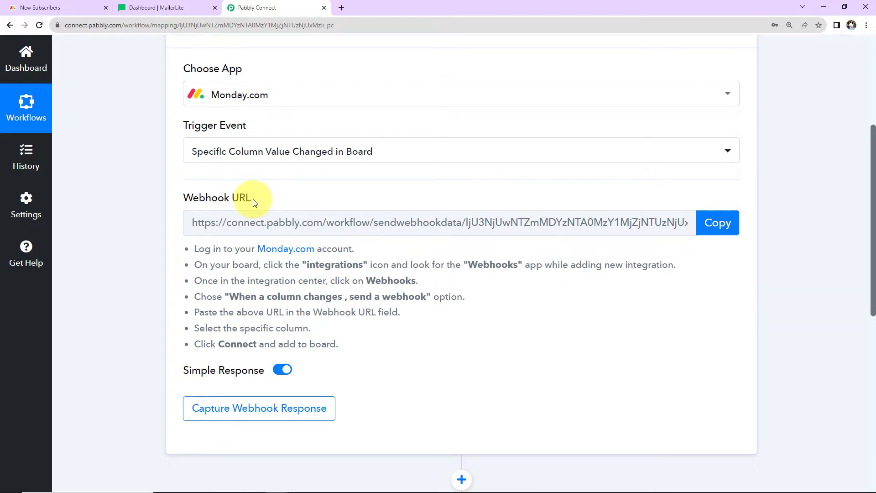
{"action": "left_click", "coordinate": [713, 227]}
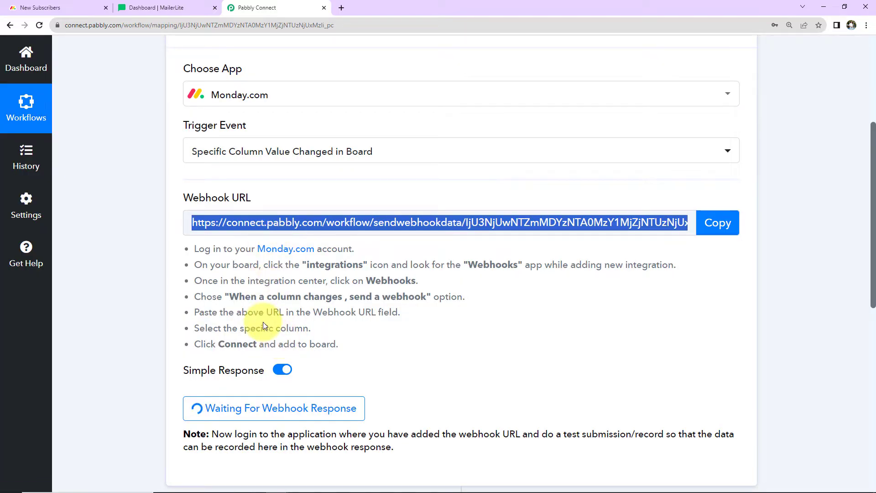
Step: Switch to Monday.com and open the New Subscribers board in the main workspace
{"action": "left_click", "coordinate": [55, 9]}
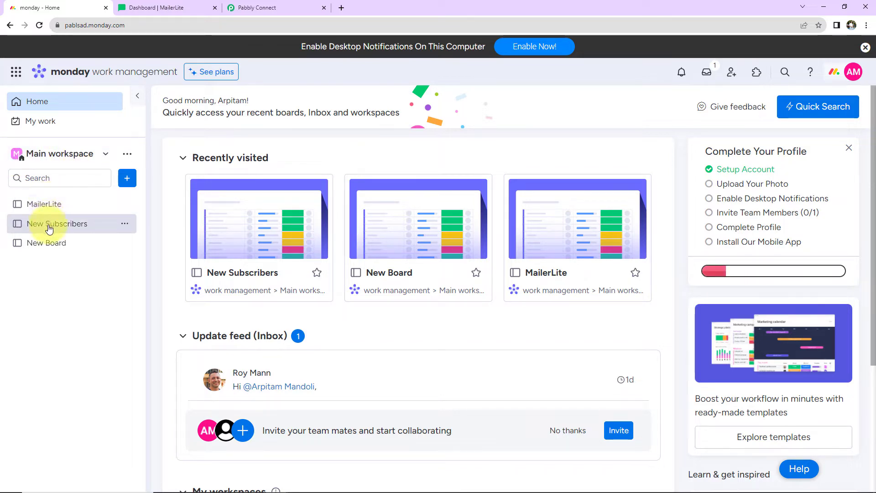
{"action": "left_click", "coordinate": [127, 185]}
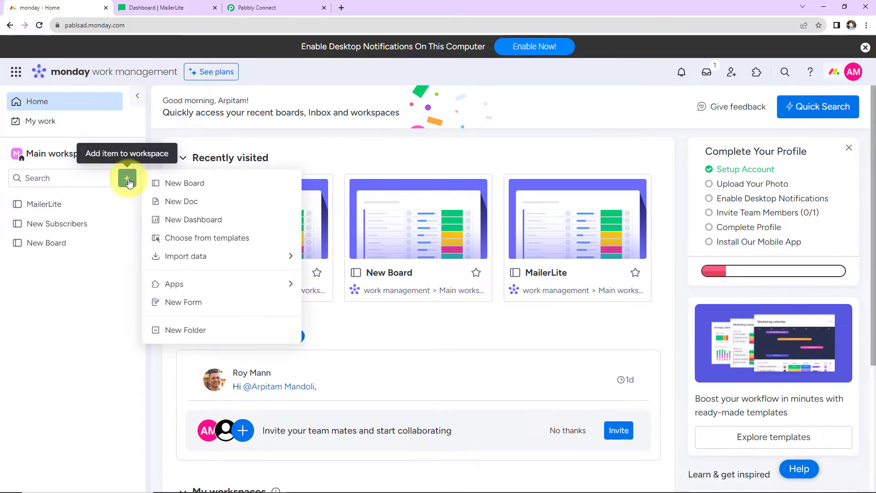
{"action": "left_click", "coordinate": [129, 183]}
{"action": "left_click", "coordinate": [33, 228]}
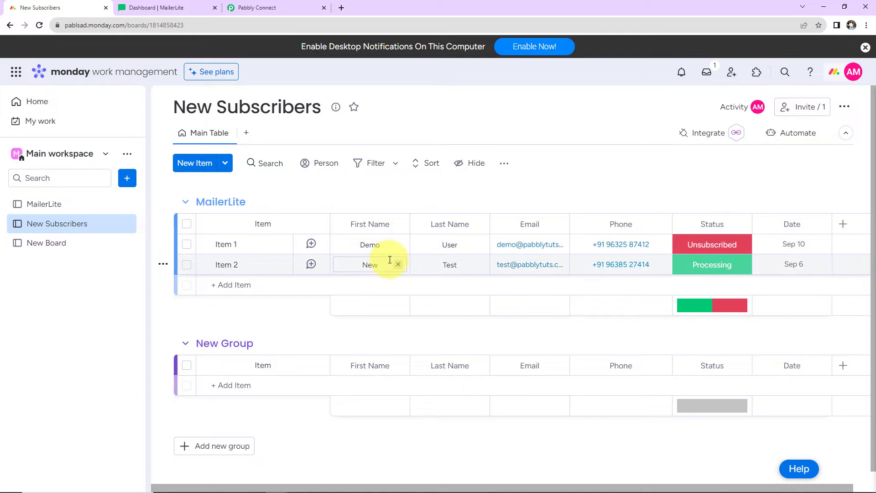
Step: Start adding a new integration to the New Subscribers board and find the Webhooks app's recipes
{"action": "left_click", "coordinate": [718, 136]}
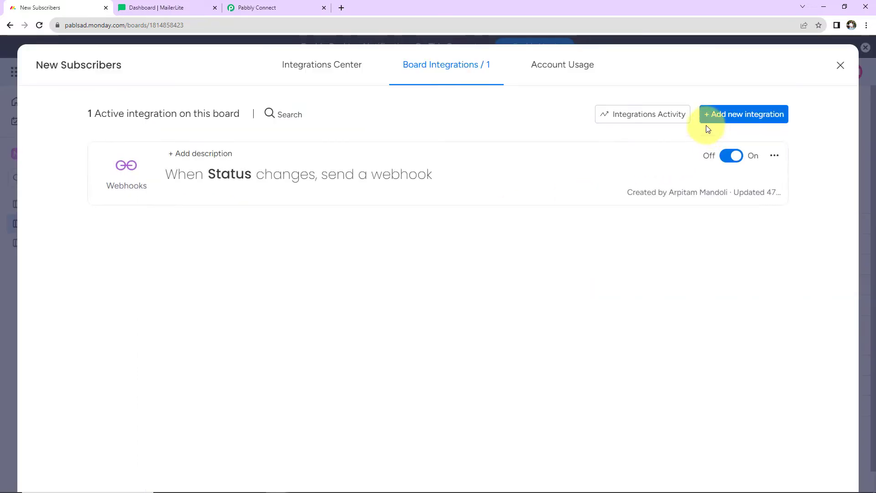
{"action": "left_click", "coordinate": [713, 118]}
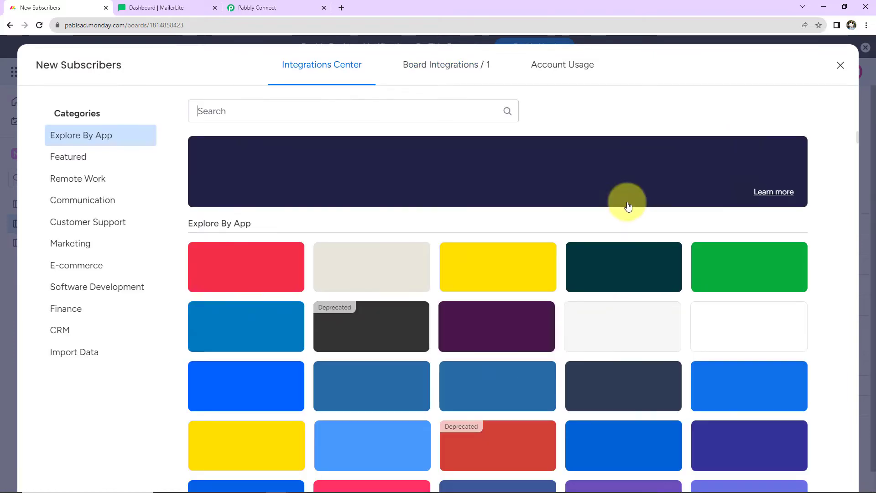
{"action": "type", "text": "w"}
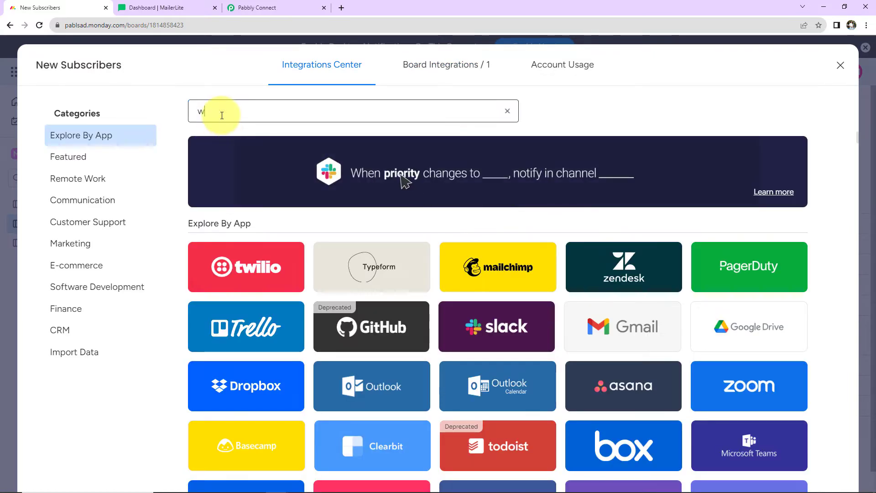
{"action": "type", "text": "ebh"}
{"action": "left_click", "coordinate": [223, 269]}
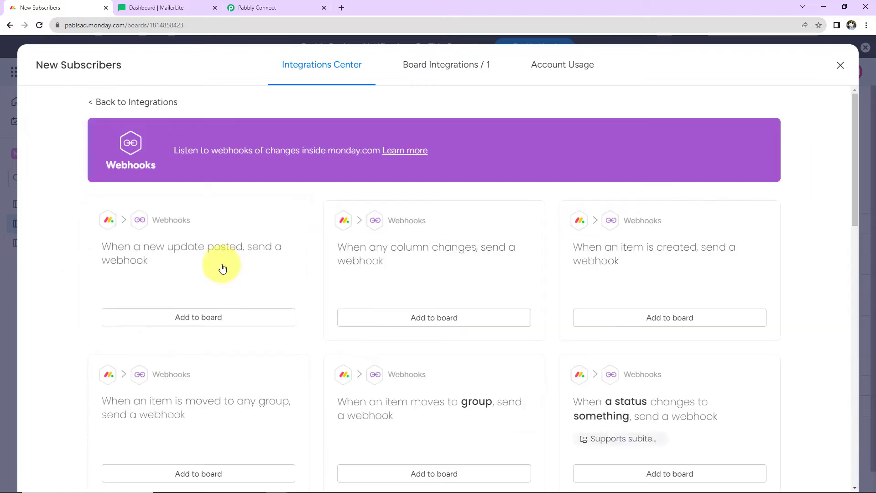
Step: Choose the "When a column changes, send a webhook" recipe for the board and delete the saved Pabbly webhook account
{"action": "scroll", "coordinate": [239, 329], "scroll_direction": "down", "scroll_amount": 5}
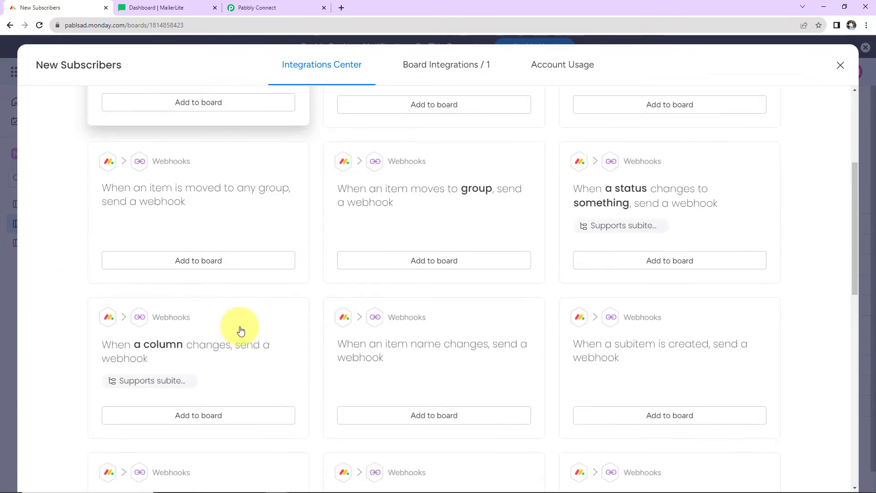
{"action": "scroll", "coordinate": [241, 330], "scroll_direction": "down", "scroll_amount": 2}
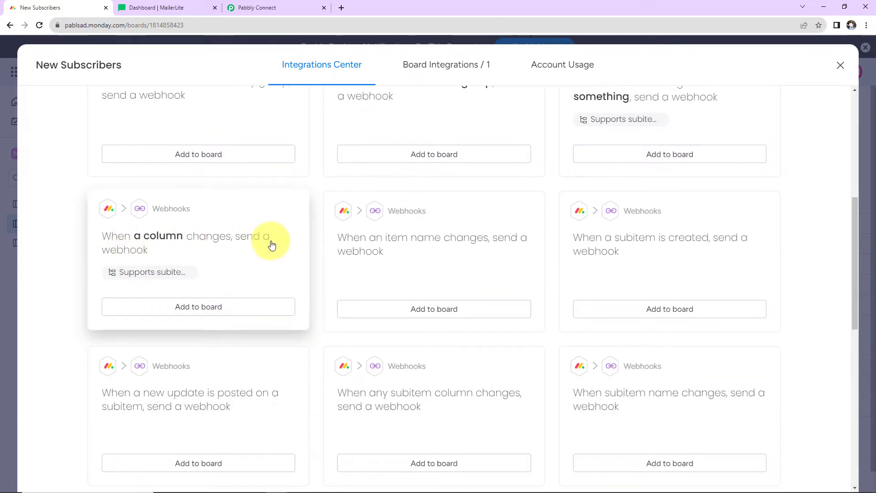
{"action": "scroll", "coordinate": [114, 249], "scroll_direction": "up", "scroll_amount": 2}
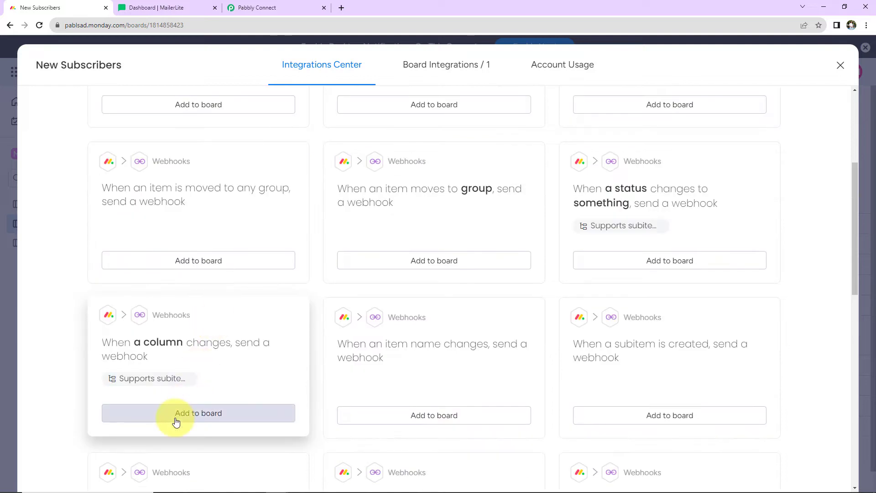
{"action": "left_click", "coordinate": [176, 422]}
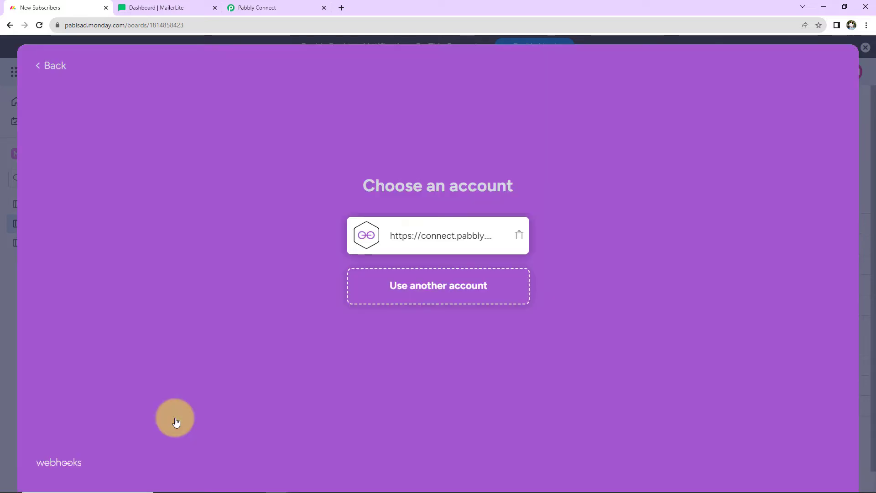
{"action": "left_click", "coordinate": [521, 234]}
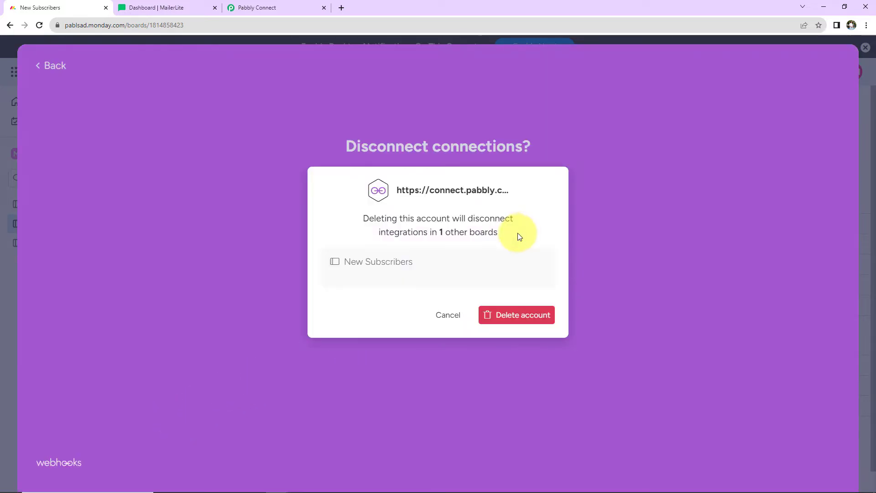
{"action": "left_click", "coordinate": [494, 320]}
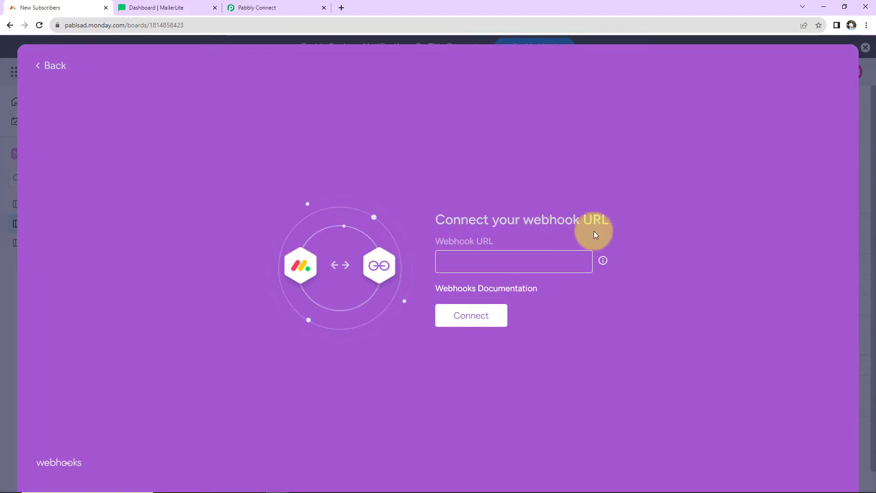
Step: Copy the trigger's webhook URL from Pabbly Connect again and connect it as the webhook URL in Monday.com
{"action": "left_click", "coordinate": [285, 7]}
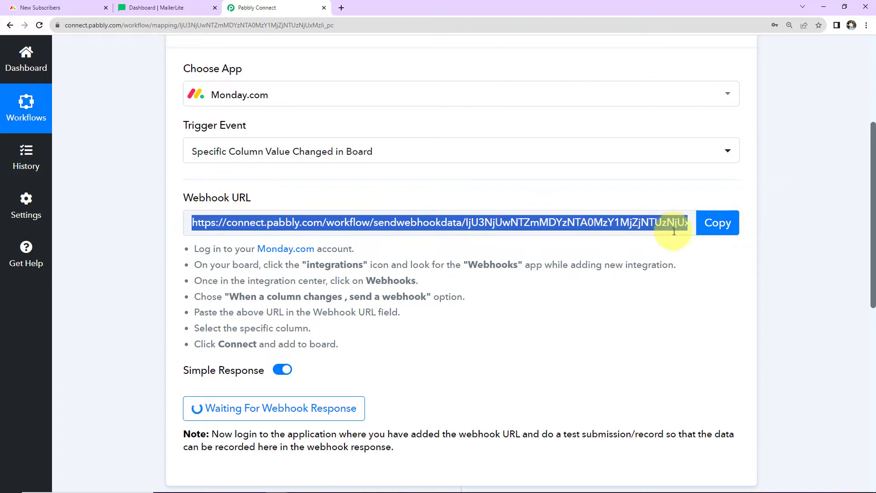
{"action": "left_click", "coordinate": [716, 224]}
{"action": "left_click", "coordinate": [39, 8]}
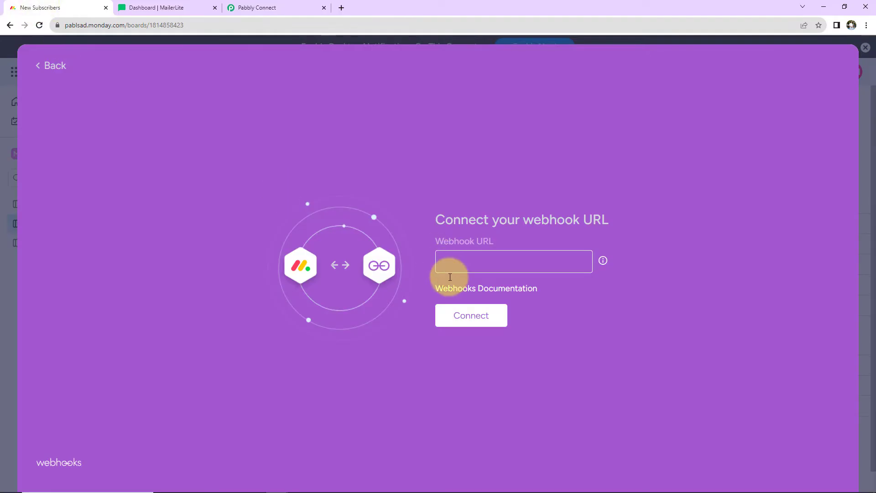
{"action": "left_click", "coordinate": [466, 259]}
{"action": "key", "text": "ctrl+v"}
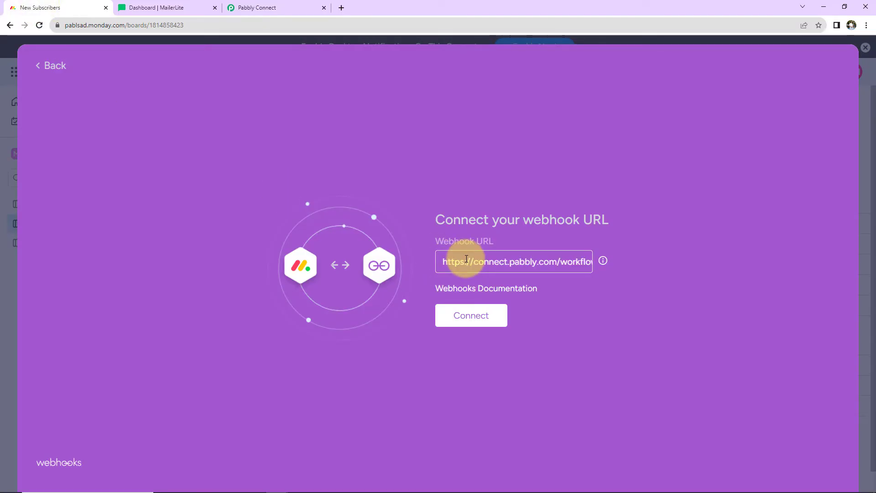
{"action": "left_click", "coordinate": [486, 322]}
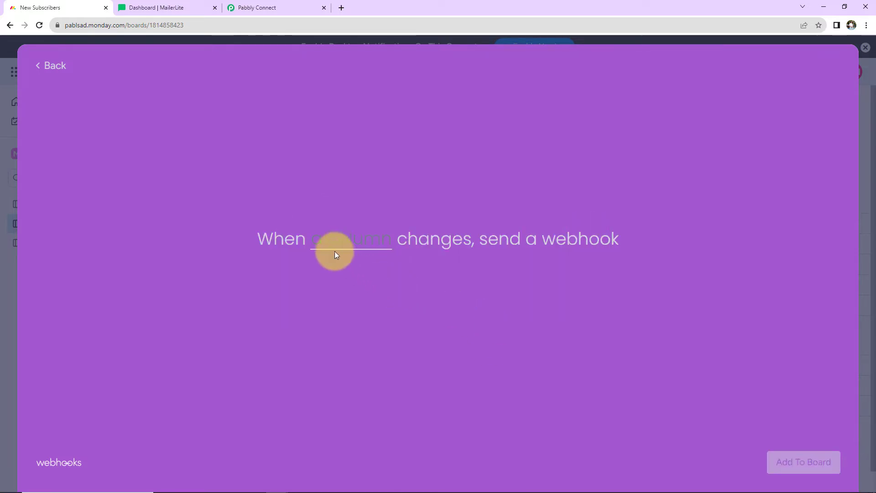
Step: Set Status as the column that sends the webhook, add the integration to the board and return to the board's table
{"action": "left_click", "coordinate": [357, 242]}
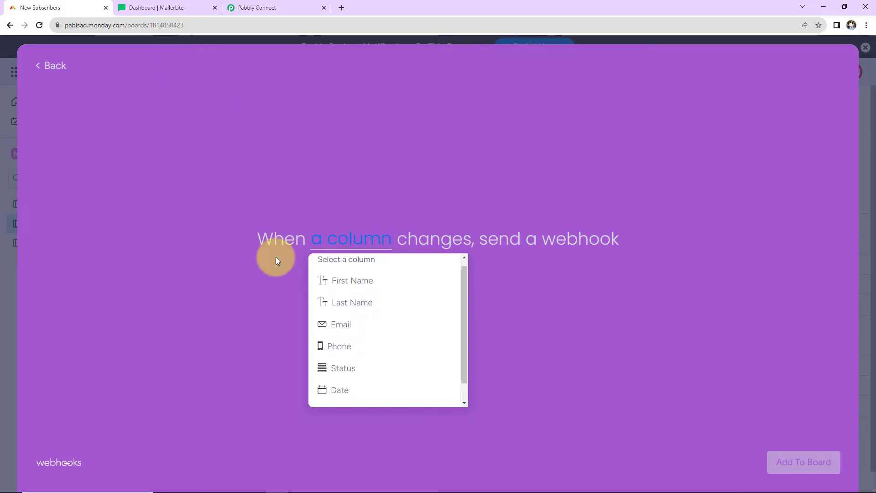
{"action": "left_click", "coordinate": [339, 369]}
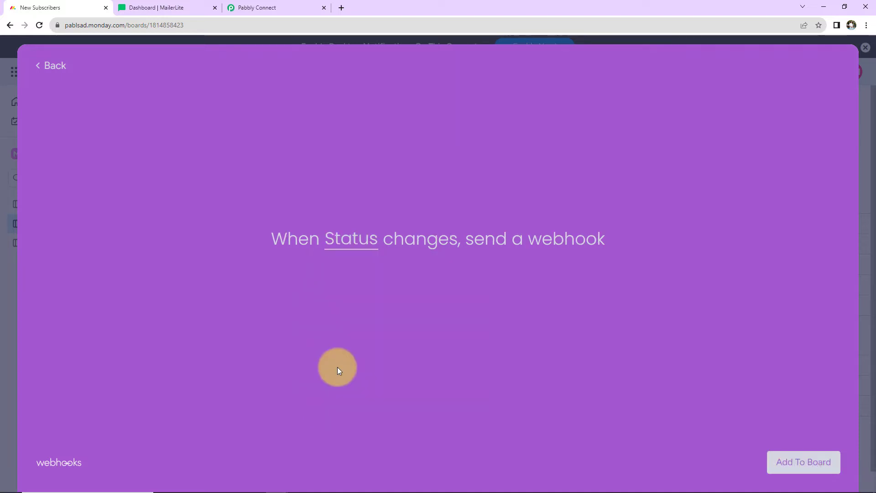
{"action": "left_click", "coordinate": [801, 462]}
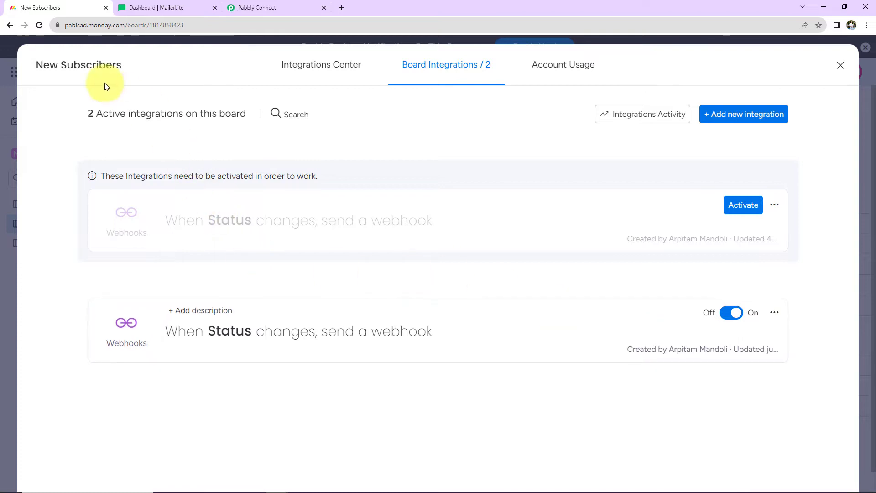
{"action": "left_click", "coordinate": [844, 68]}
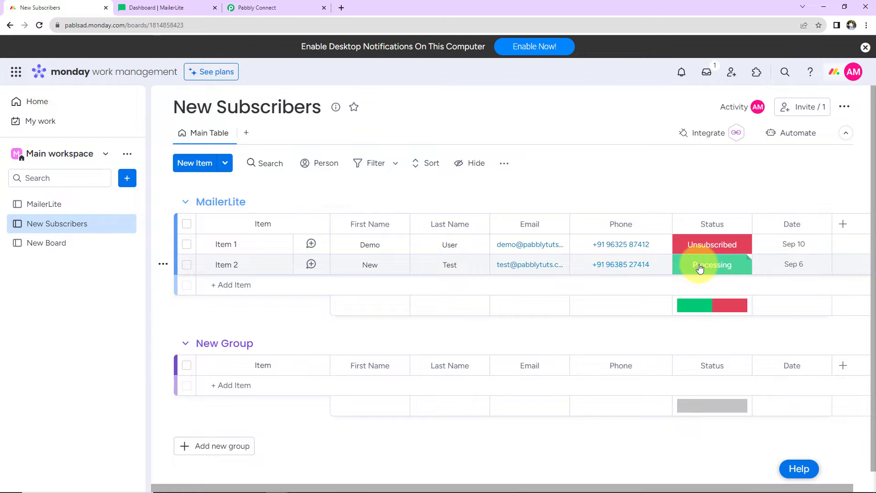
Step: Switch back to Pabbly Connect and check the webhook response status of the Monday.com trigger
{"action": "left_click", "coordinate": [273, 6]}
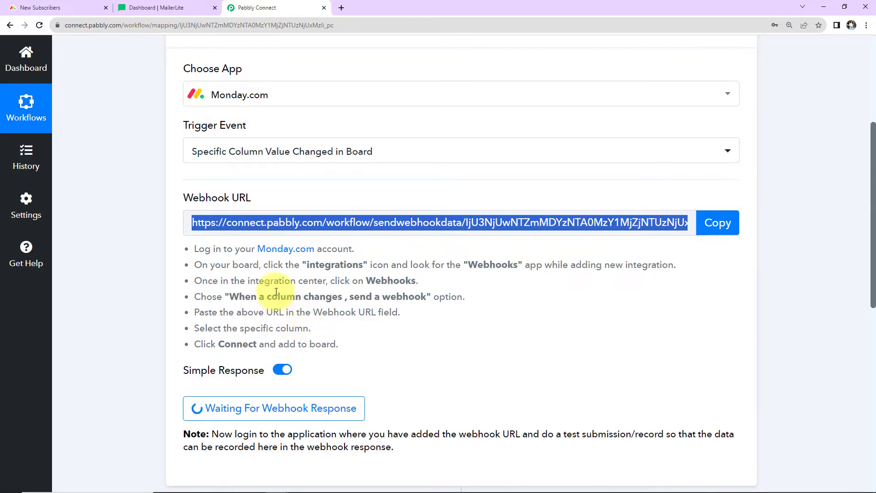
{"action": "scroll", "coordinate": [427, 324], "scroll_direction": "down", "scroll_amount": 2}
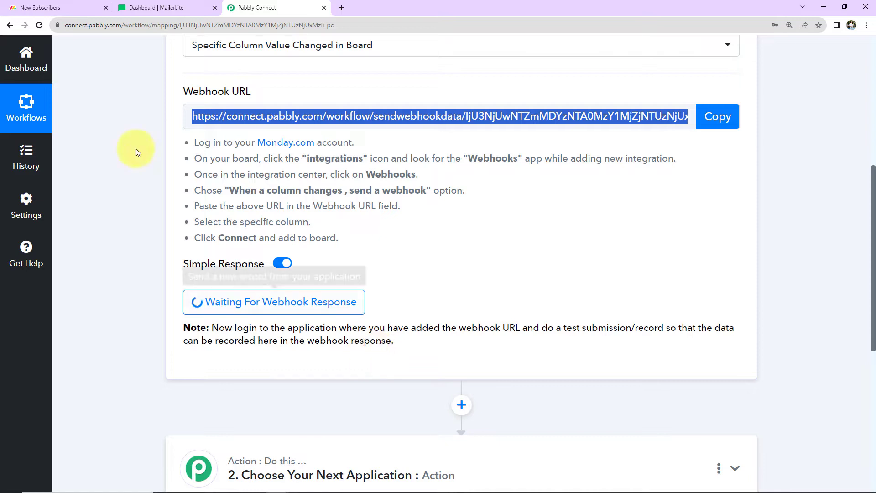
Step: Switch to the New Subscribers board in Monday.com and change the status of Item 1 to Subscribed
{"action": "left_click", "coordinate": [36, 7]}
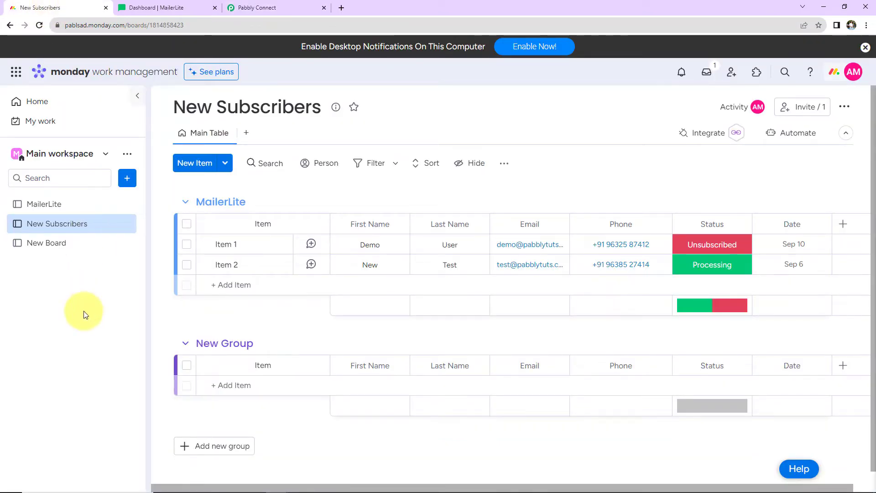
{"action": "left_click", "coordinate": [709, 247]}
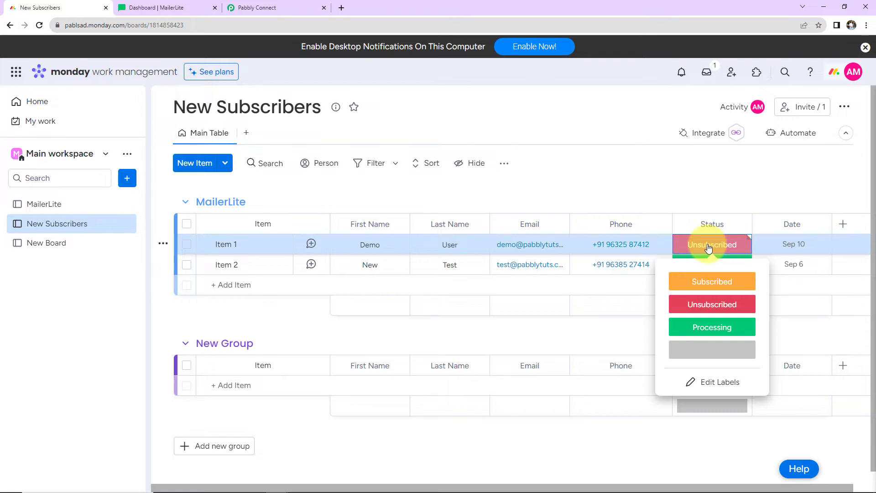
{"action": "left_click", "coordinate": [451, 250]}
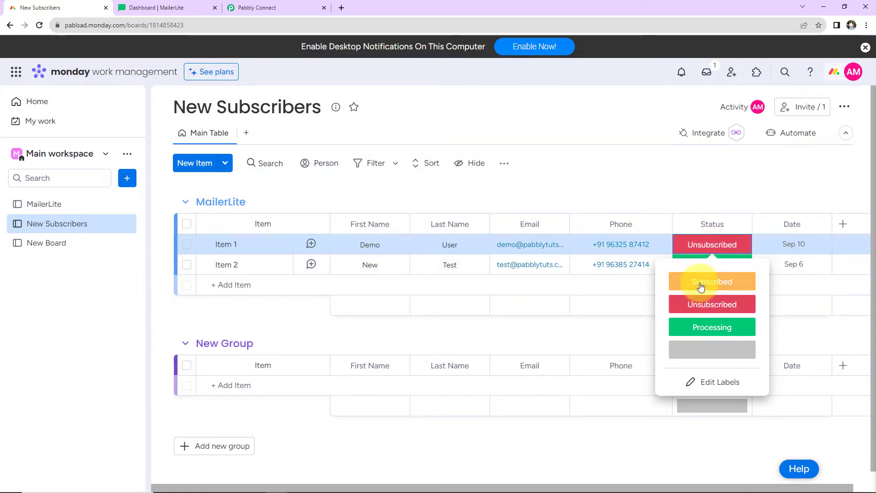
{"action": "left_click", "coordinate": [684, 281]}
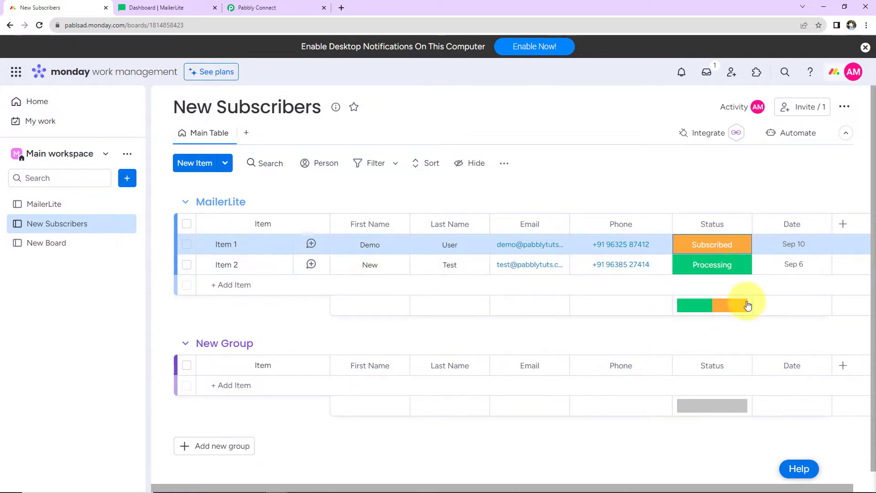
Step: Switch back to Pabbly Connect and examine the received webhook response, including the event pulse ID and previous label text
{"action": "left_click", "coordinate": [294, 7]}
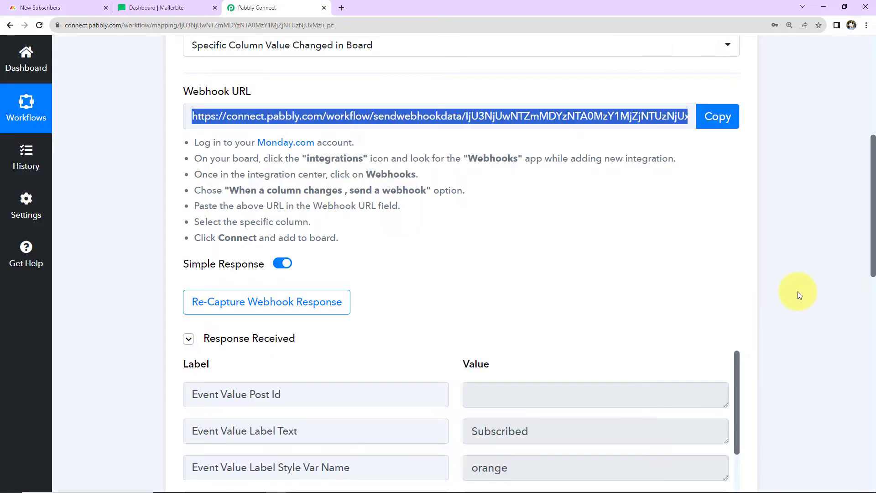
{"action": "scroll", "coordinate": [778, 292], "scroll_direction": "down", "scroll_amount": 5}
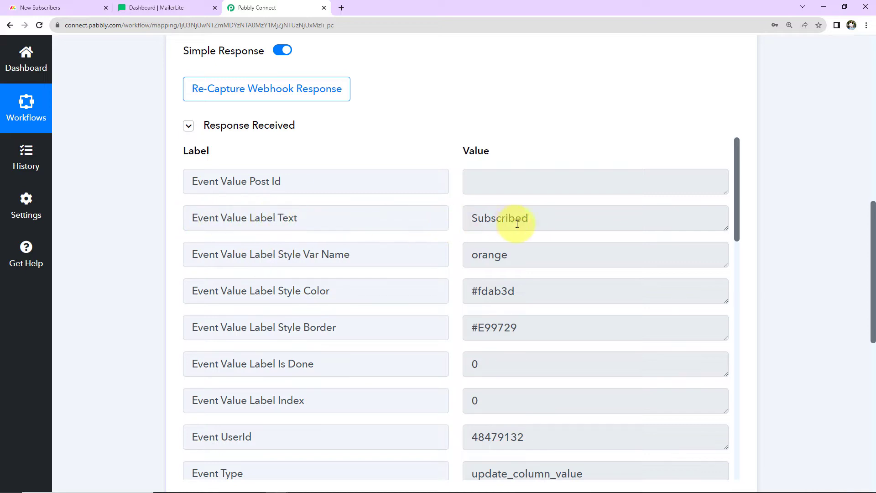
{"action": "scroll", "coordinate": [557, 294], "scroll_direction": "down", "scroll_amount": 7}
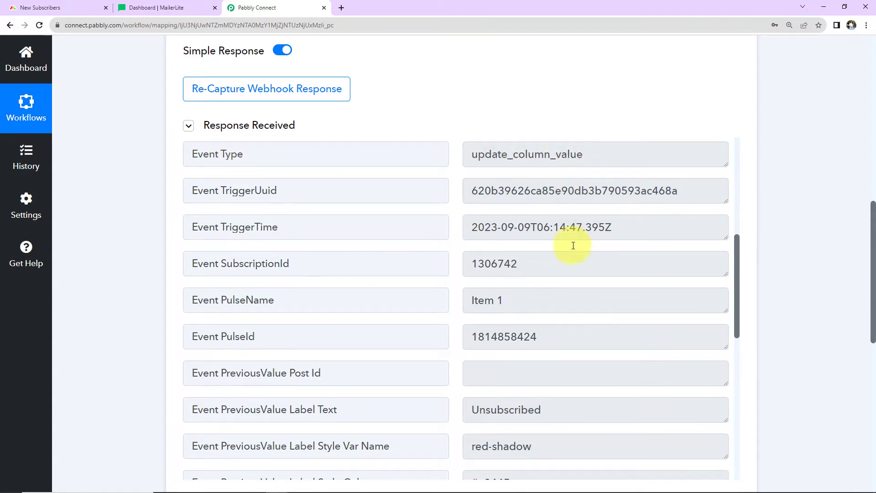
{"action": "scroll", "coordinate": [592, 309], "scroll_direction": "down", "scroll_amount": 2}
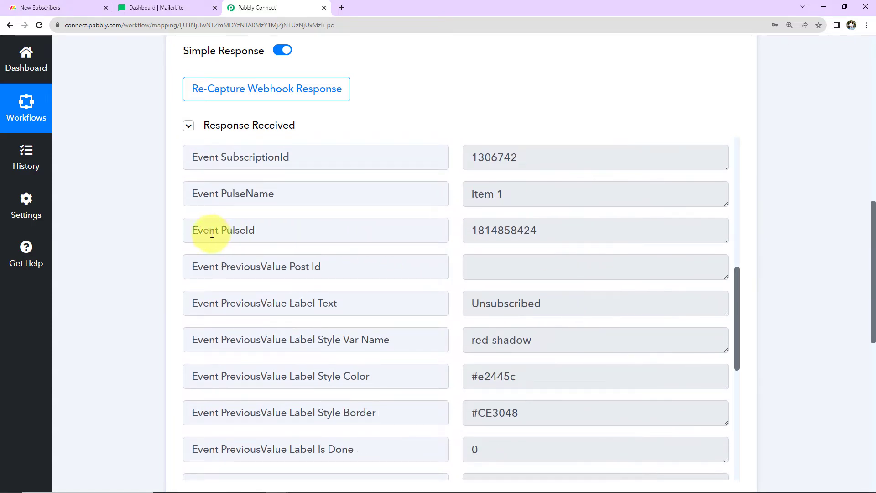
{"action": "left_click_drag", "start_coordinate": [214, 229], "coordinate": [298, 229]}
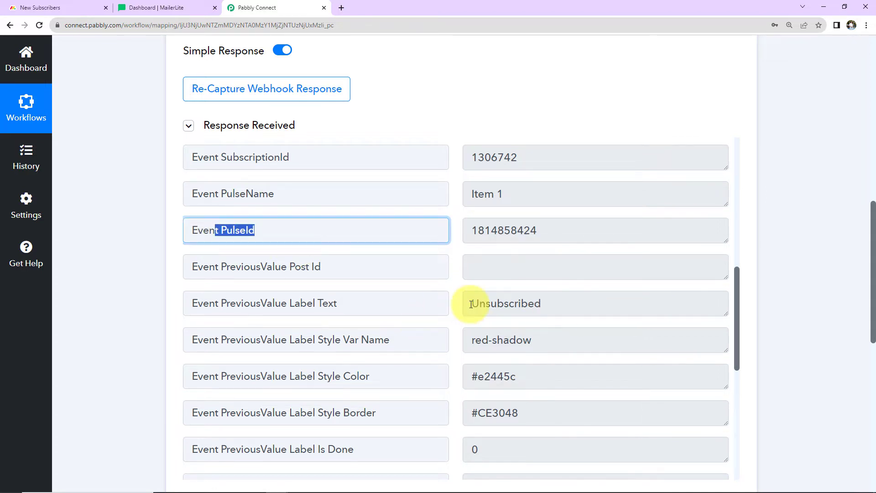
{"action": "left_click_drag", "start_coordinate": [471, 303], "coordinate": [555, 303]}
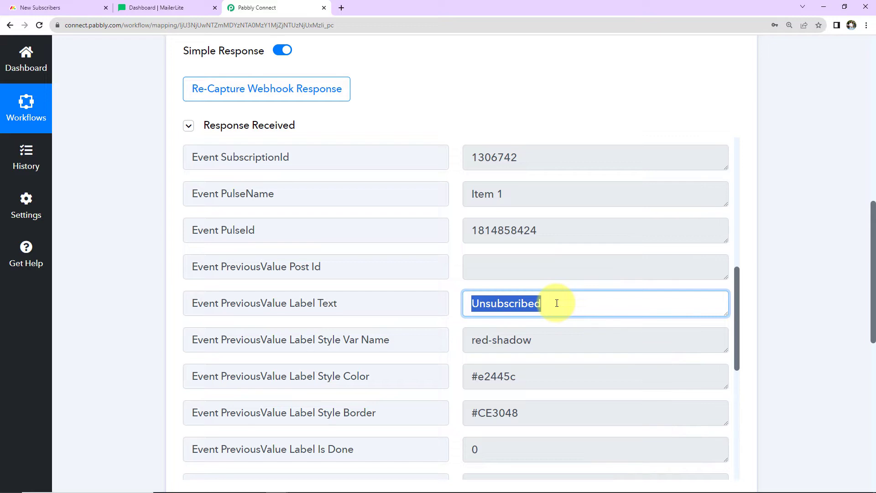
{"action": "scroll", "coordinate": [563, 336], "scroll_direction": "down", "scroll_amount": 8}
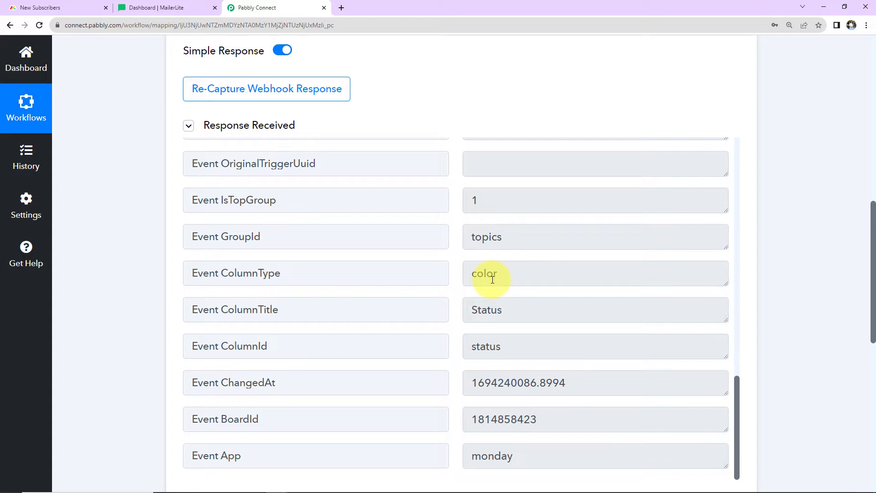
Step: Choose Filter by Pabbly as the app for the workflow's first action step
{"action": "scroll", "coordinate": [790, 201], "scroll_direction": "down", "scroll_amount": 5}
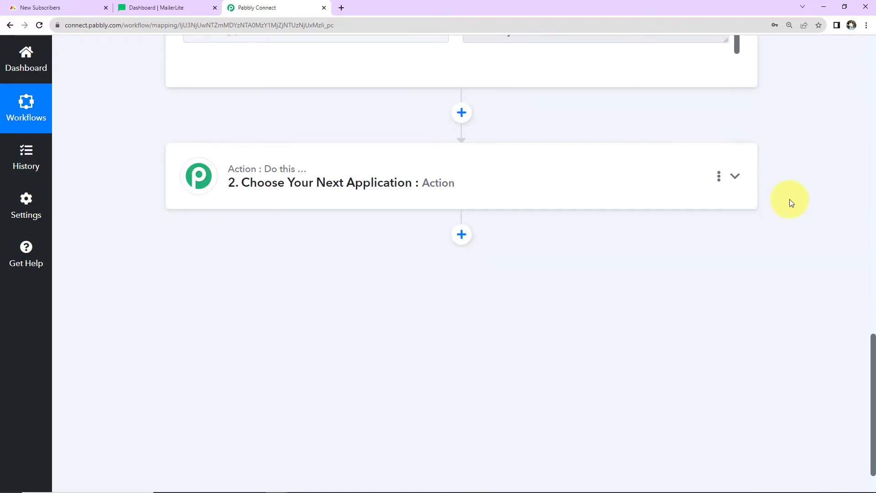
{"action": "left_click", "coordinate": [525, 190]}
{"action": "left_click", "coordinate": [324, 318]}
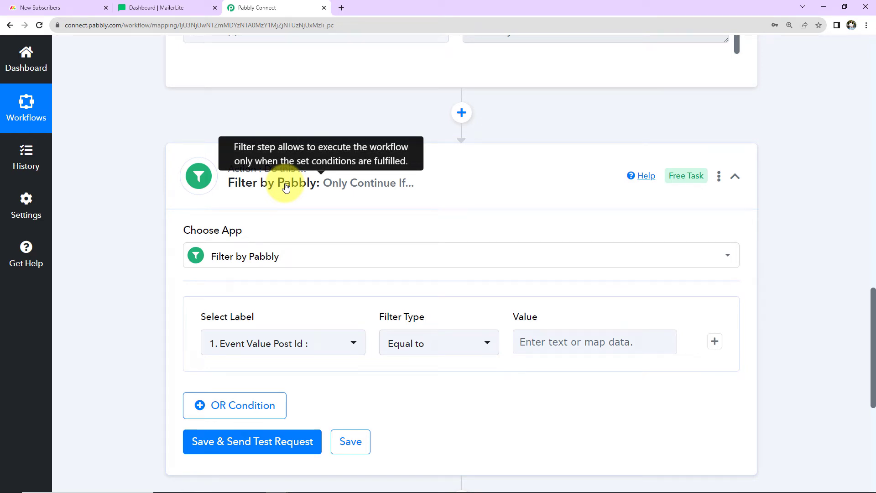
Step: Set the filter condition to Event Value Label Text equal to Subscribed, and save it with a test request
{"action": "scroll", "coordinate": [293, 239], "scroll_direction": "down", "scroll_amount": 2}
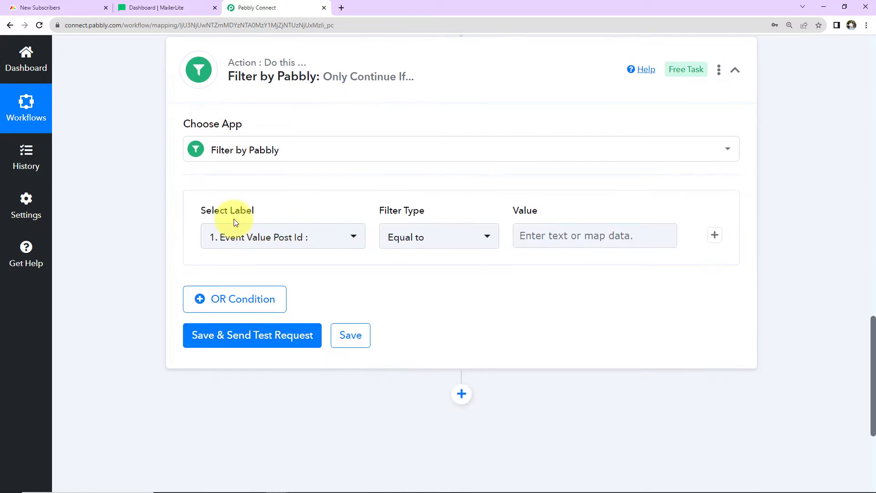
{"action": "left_click", "coordinate": [353, 235]}
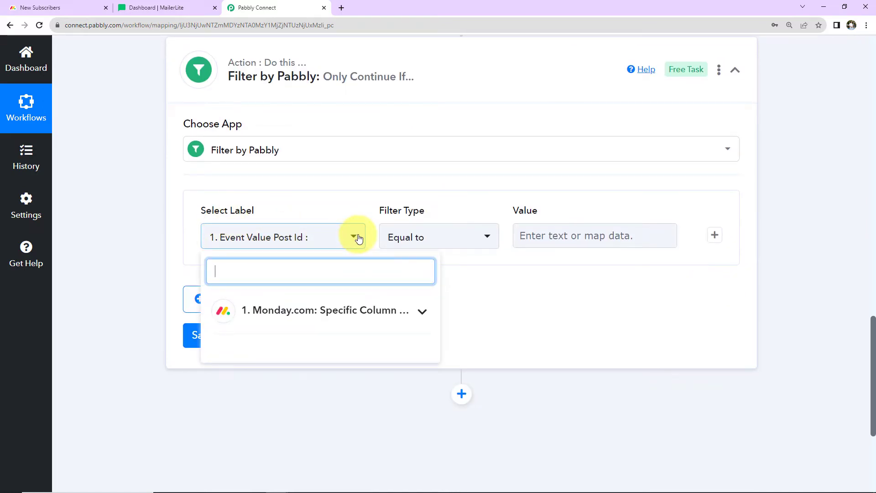
{"action": "left_click", "coordinate": [317, 315]}
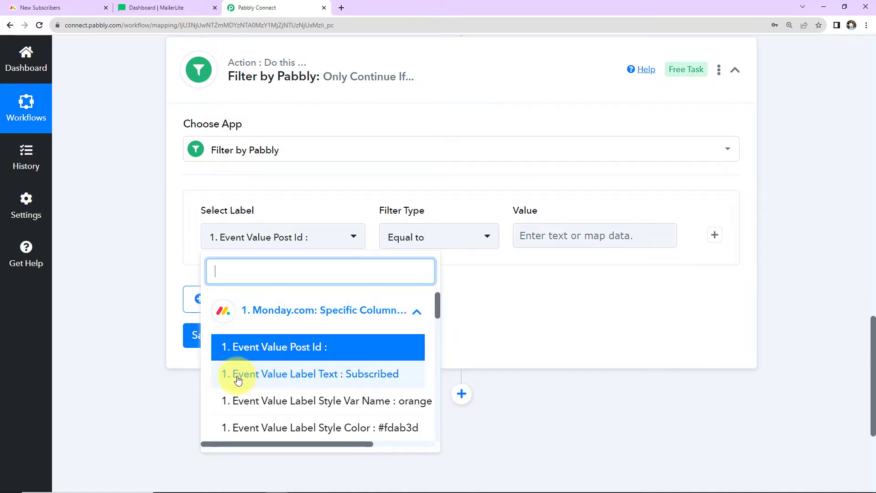
{"action": "left_click", "coordinate": [328, 376]}
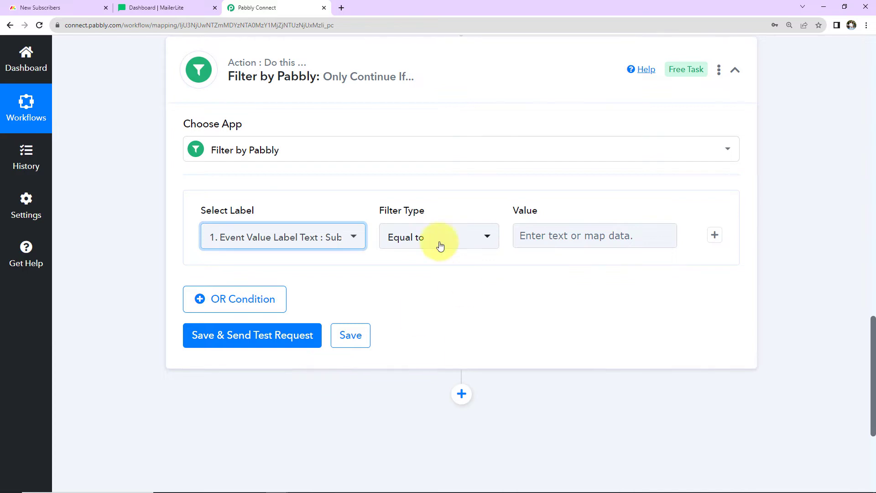
{"action": "left_click", "coordinate": [609, 238]}
{"action": "type", "text": "S"}
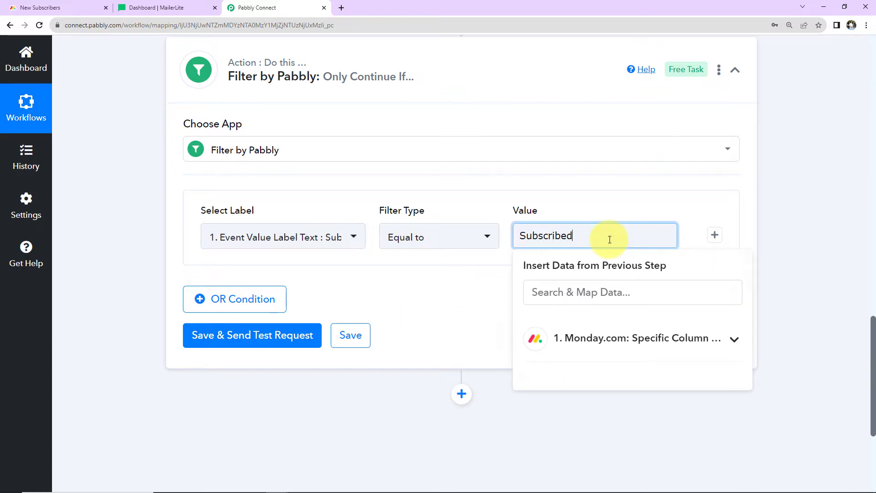
{"action": "type", "text": "ubscribed"}
{"action": "left_click", "coordinate": [445, 292]}
{"action": "left_click", "coordinate": [282, 337]}
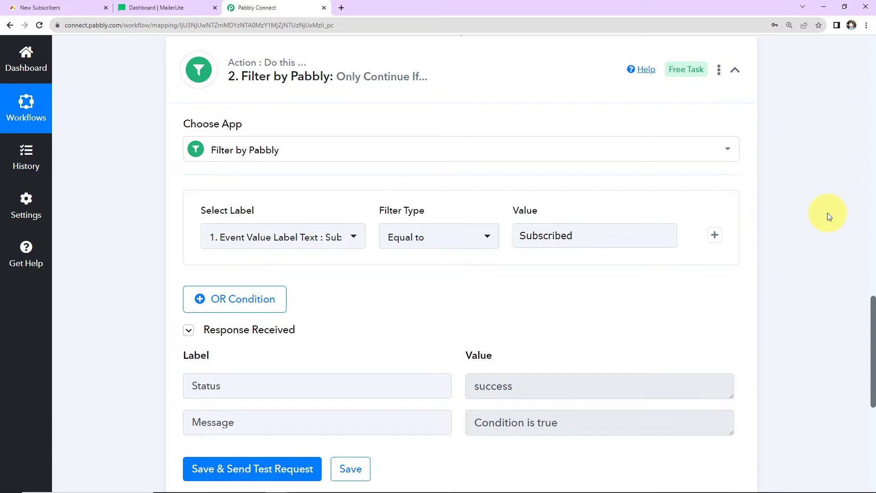
Step: Choose Monday.com as the app for the action step after the filter
{"action": "scroll", "coordinate": [828, 213], "scroll_direction": "up", "scroll_amount": 15}
{"action": "scroll", "coordinate": [753, 270], "scroll_direction": "down", "scroll_amount": 4}
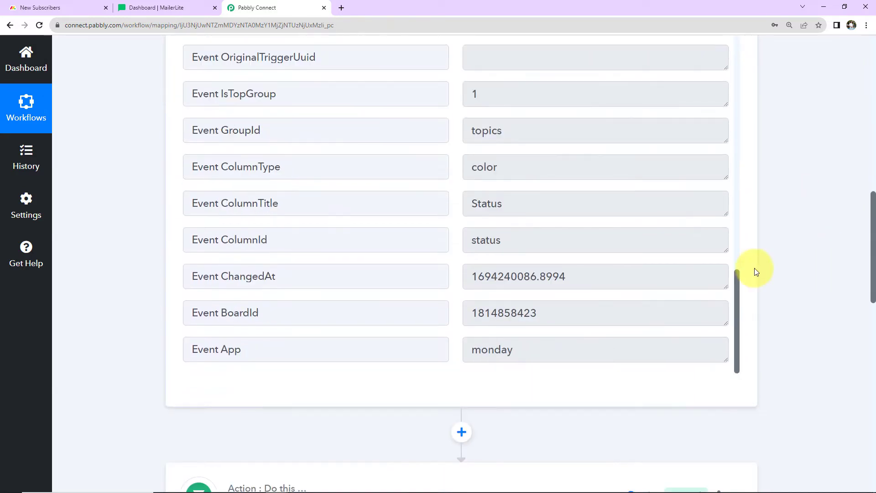
{"action": "scroll", "coordinate": [637, 233], "scroll_direction": "down", "scroll_amount": 2}
{"action": "scroll", "coordinate": [637, 231], "scroll_direction": "up", "scroll_amount": 5}
{"action": "scroll", "coordinate": [636, 231], "scroll_direction": "up", "scroll_amount": 5}
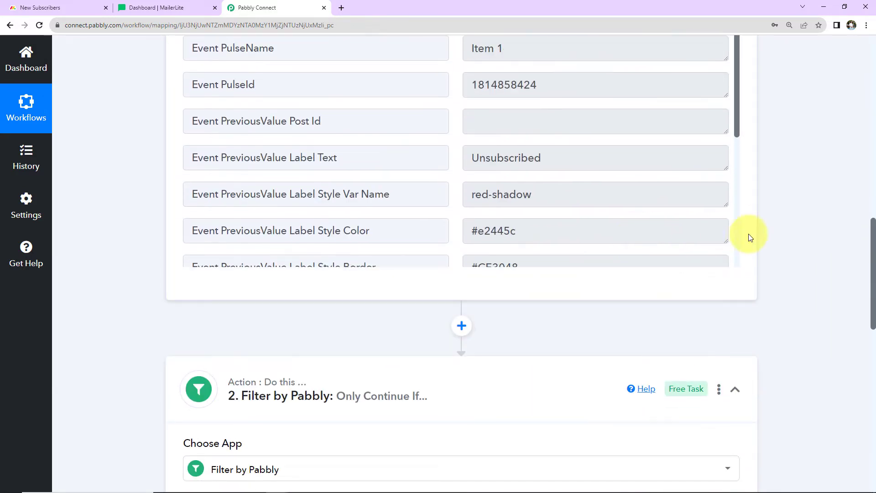
{"action": "scroll", "coordinate": [749, 235], "scroll_direction": "down", "scroll_amount": 10}
{"action": "left_click", "coordinate": [281, 355]}
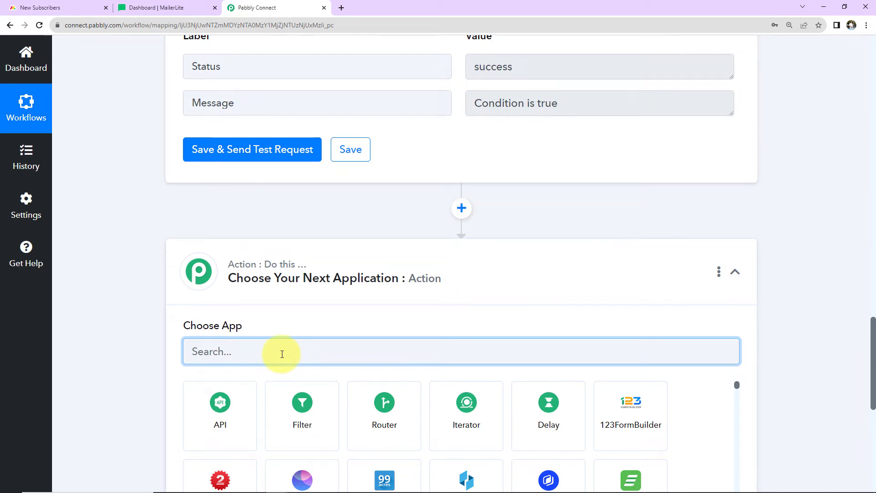
{"action": "type", "text": "mon"}
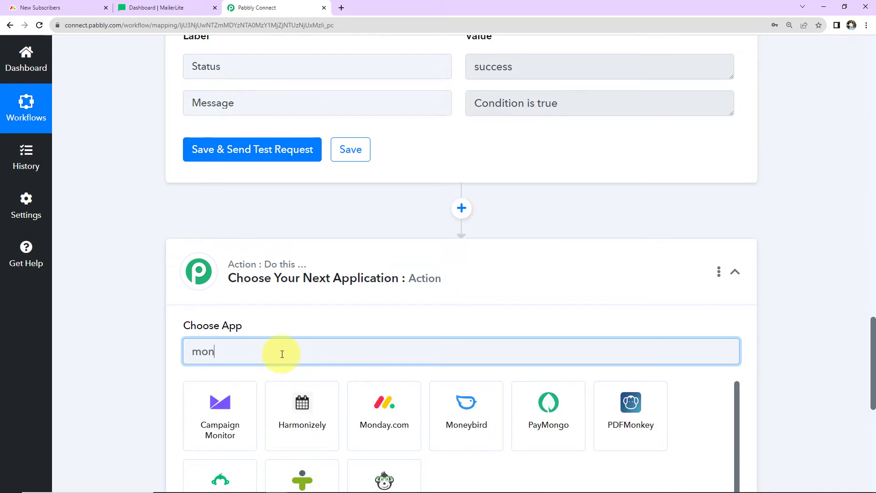
{"action": "left_click", "coordinate": [398, 421]}
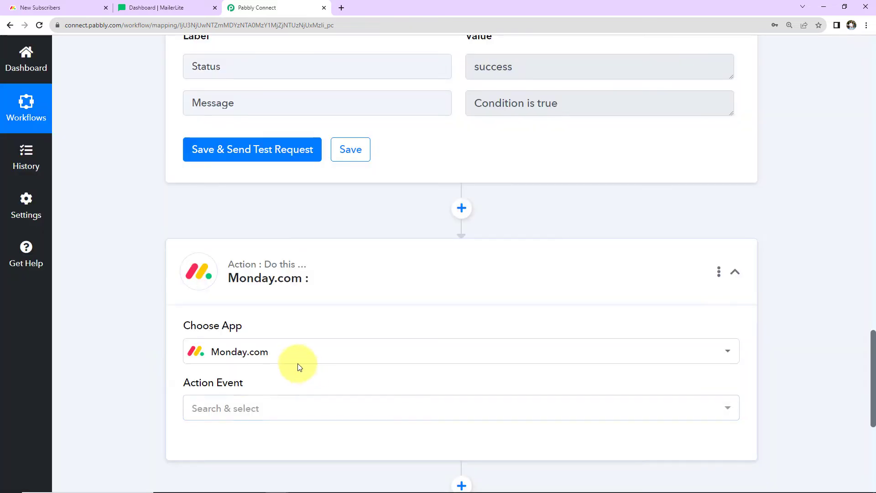
Step: Set the action event of the new Monday.com step to Get an Item
{"action": "left_click", "coordinate": [245, 408]}
{"action": "scroll", "coordinate": [283, 325], "scroll_direction": "down", "scroll_amount": 9}
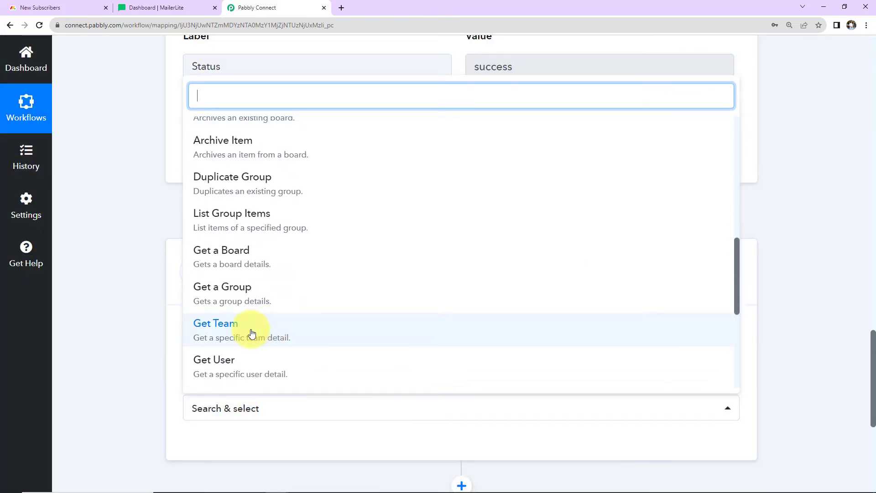
{"action": "scroll", "coordinate": [260, 336], "scroll_direction": "down", "scroll_amount": 2}
{"action": "left_click", "coordinate": [246, 305]}
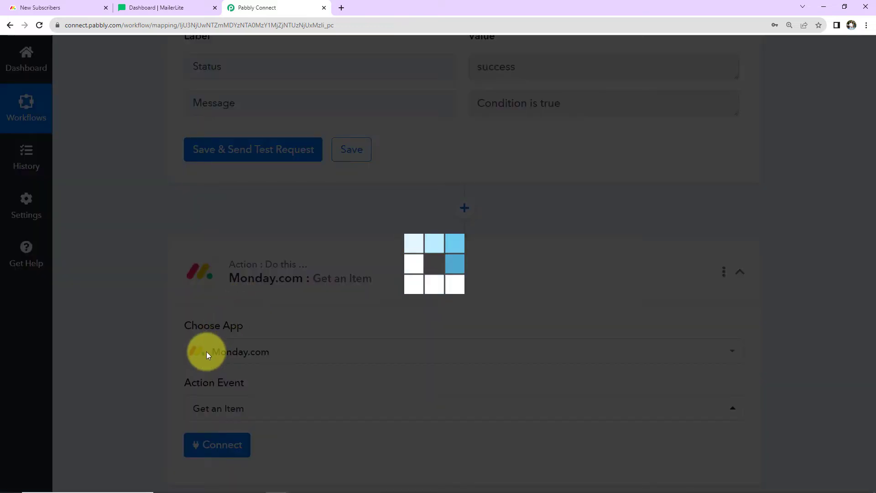
Step: Start adding a new Monday.com connection for the Get an Item action
{"action": "scroll", "coordinate": [207, 356], "scroll_direction": "down", "scroll_amount": 2}
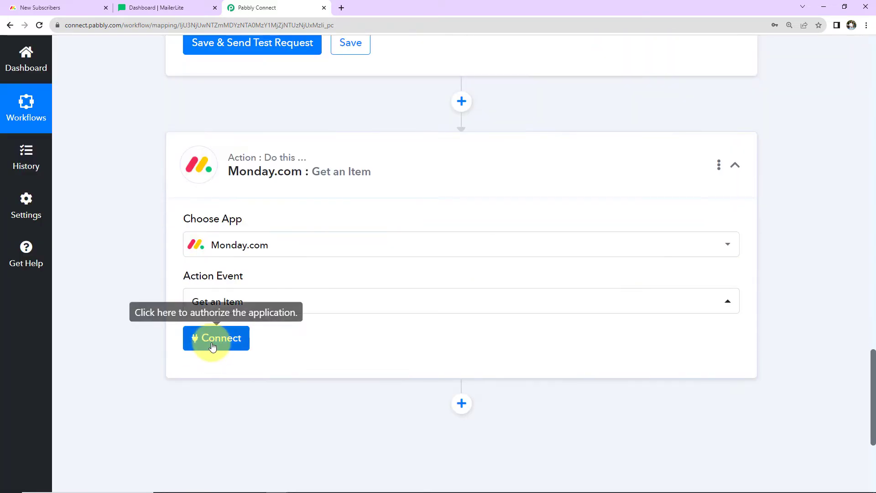
{"action": "left_click", "coordinate": [232, 355]}
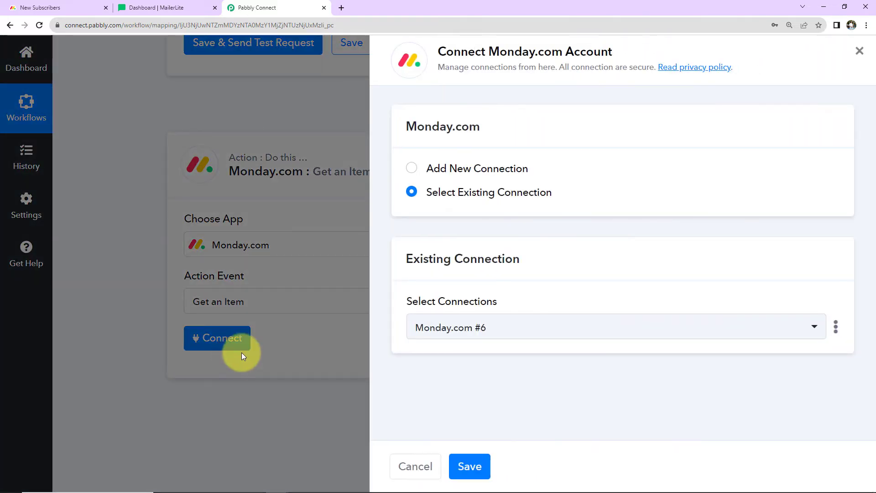
{"action": "left_click", "coordinate": [411, 168]}
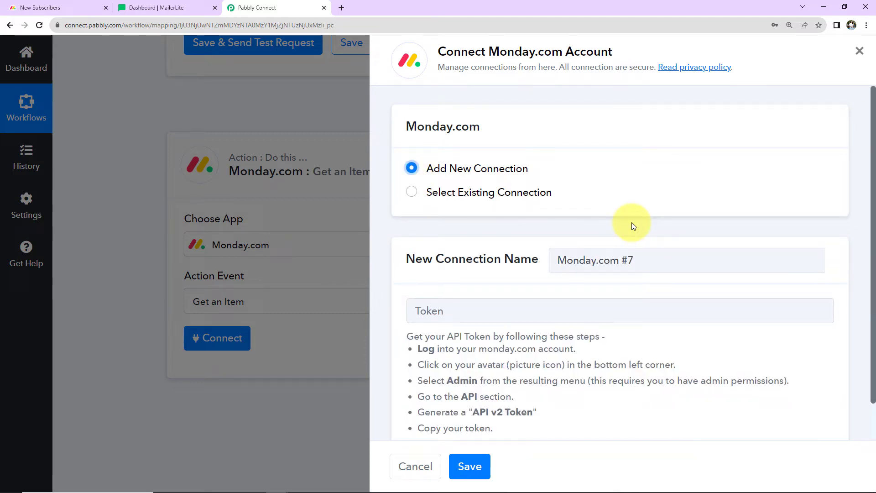
{"action": "scroll", "coordinate": [631, 223], "scroll_direction": "down", "scroll_amount": 1}
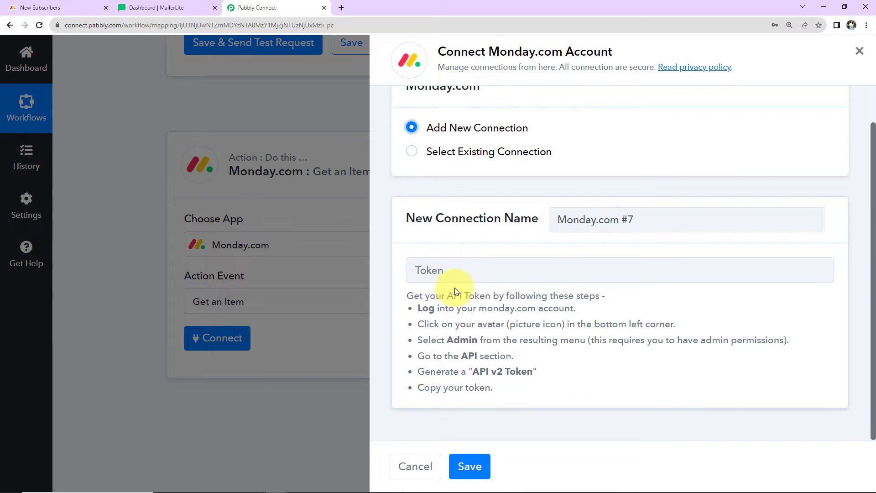
Step: Switch to Monday.com and copy the personal API token from the API section of the account administration
{"action": "left_click", "coordinate": [54, 9]}
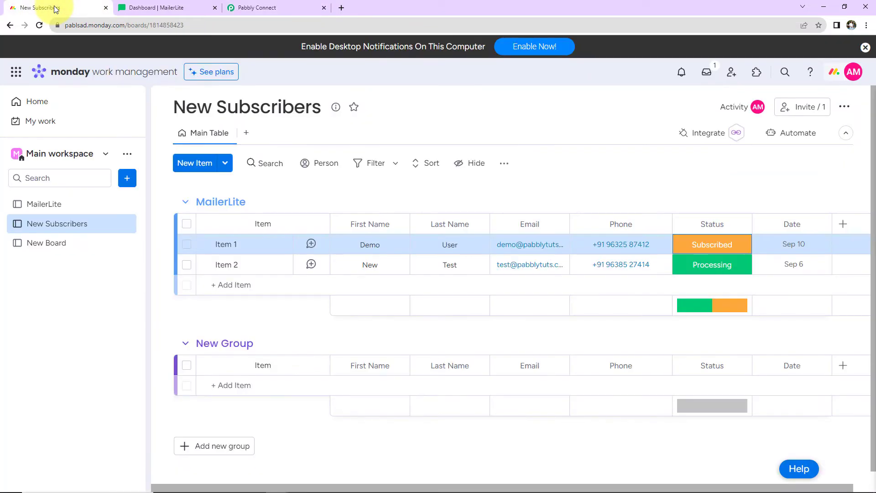
{"action": "left_click", "coordinate": [854, 72]}
{"action": "left_click", "coordinate": [681, 260]}
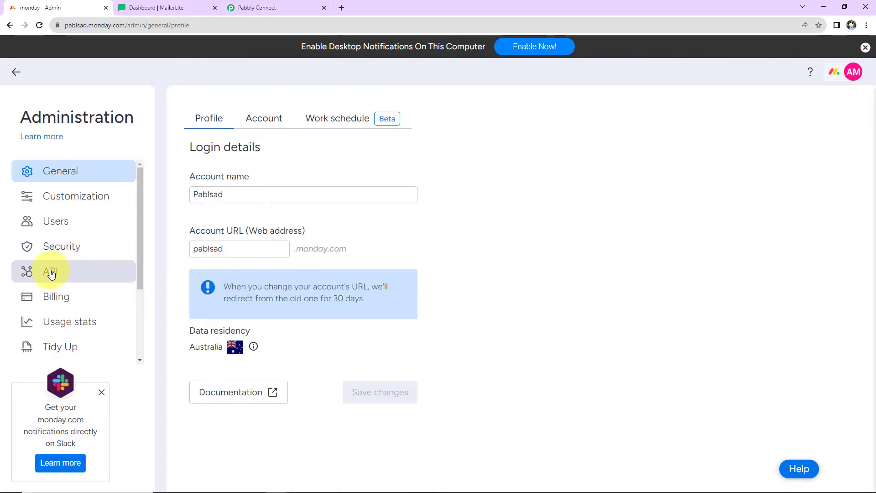
{"action": "left_click", "coordinate": [51, 273]}
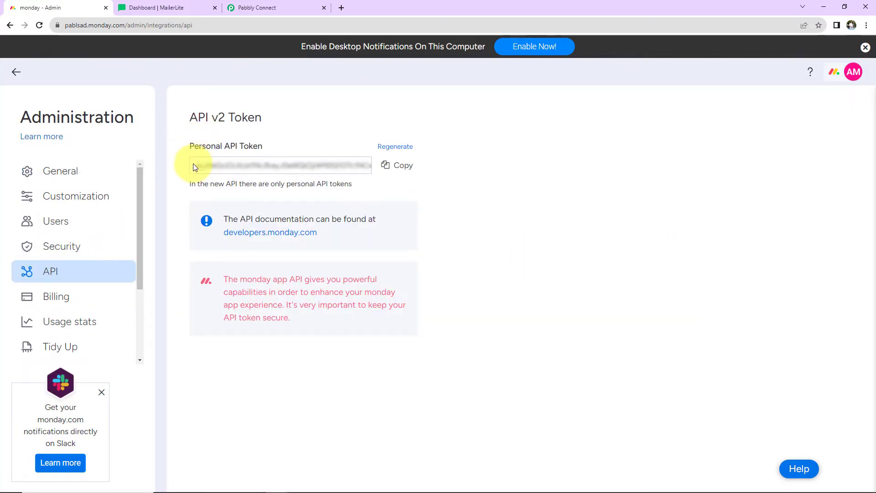
{"action": "left_click", "coordinate": [404, 165]}
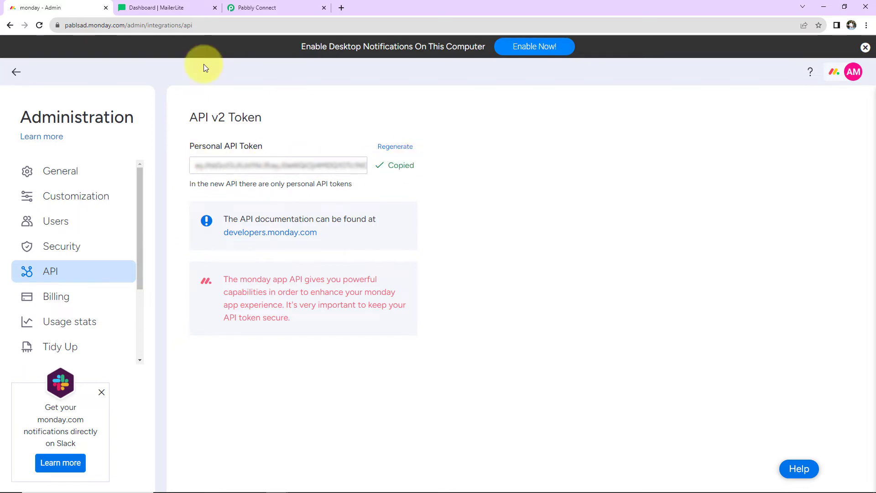
Step: Back in Pabbly Connect, paste the Monday.com API token into the new connection's Token field and save the connection
{"action": "left_click", "coordinate": [254, 6]}
{"action": "left_click", "coordinate": [442, 263]}
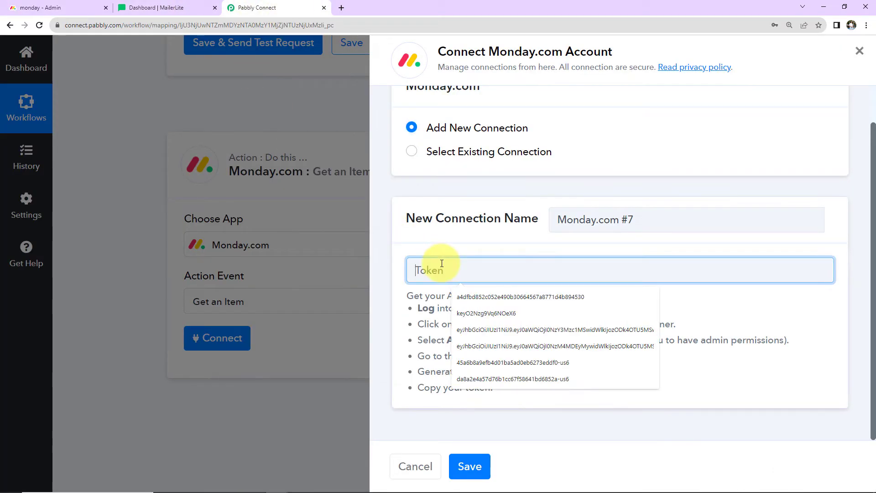
{"action": "key", "text": "ctrl+v"}
{"action": "left_click", "coordinate": [470, 465]}
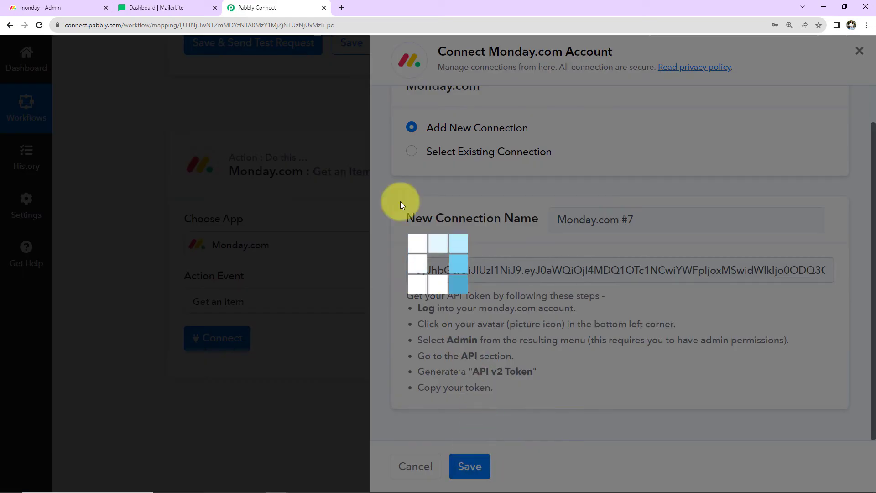
Step: Set the Get an Item step's board to New Subscribers and its group to MailerLite
{"action": "scroll", "coordinate": [452, 205], "scroll_direction": "down", "scroll_amount": 5}
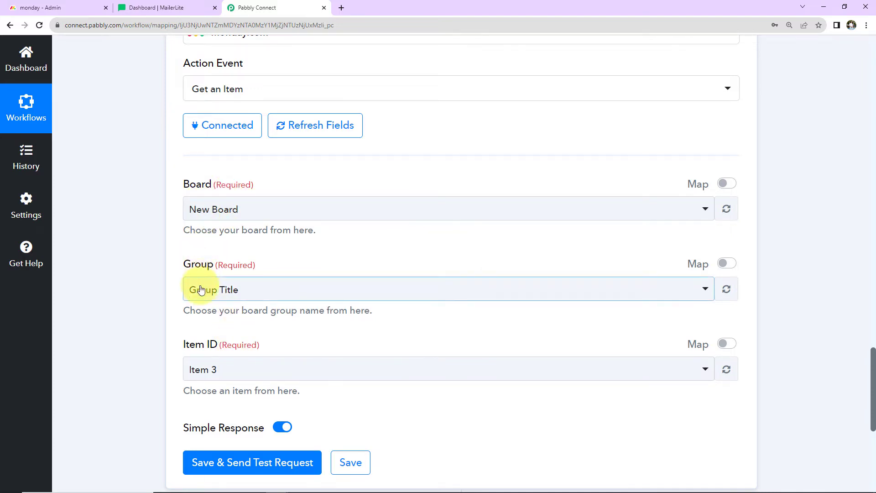
{"action": "scroll", "coordinate": [202, 336], "scroll_direction": "down", "scroll_amount": 3}
{"action": "scroll", "coordinate": [254, 263], "scroll_direction": "up", "scroll_amount": 3}
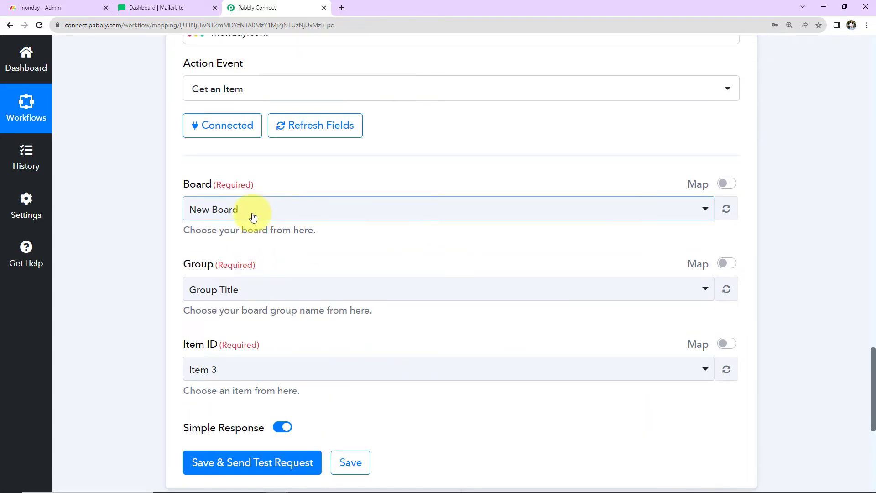
{"action": "left_click", "coordinate": [253, 211]}
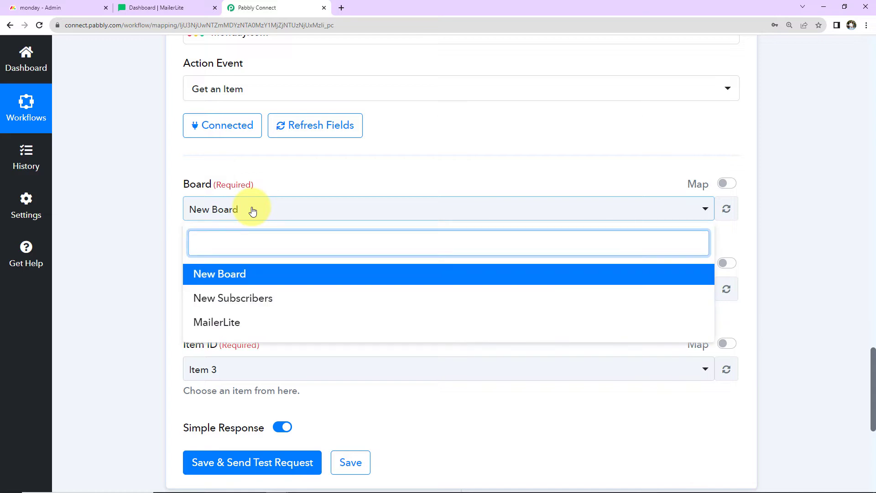
{"action": "left_click", "coordinate": [251, 298]}
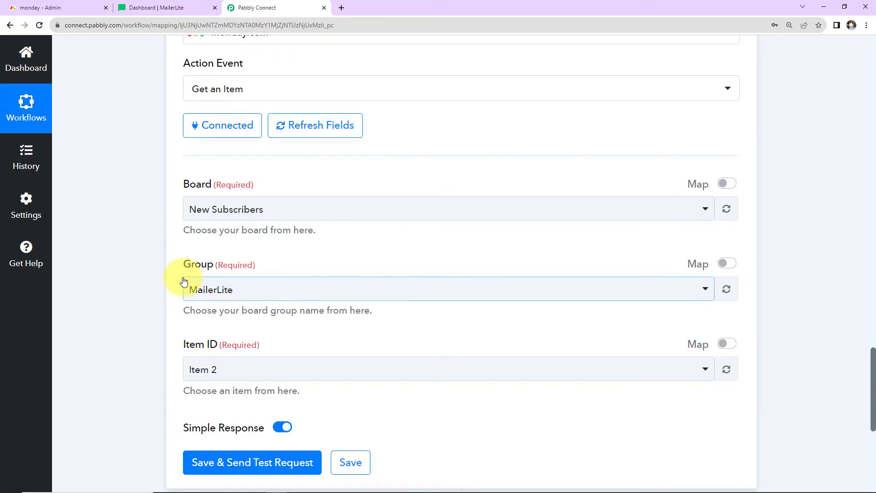
{"action": "left_click", "coordinate": [268, 289]}
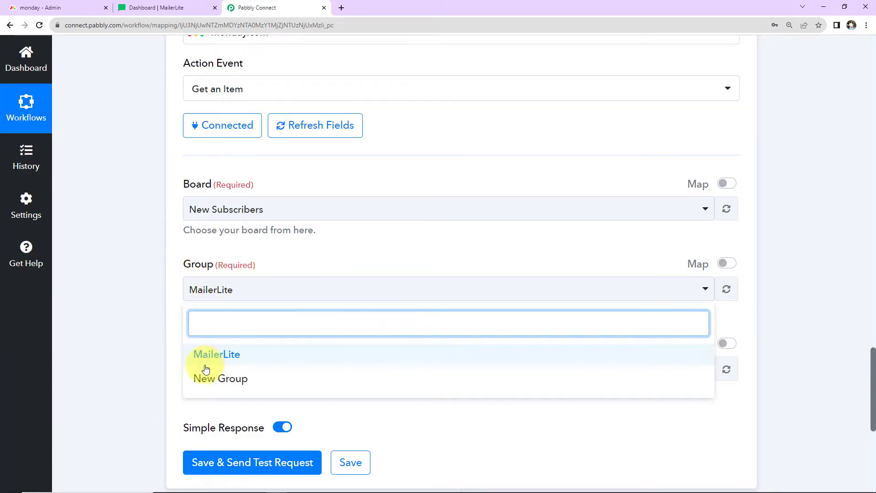
{"action": "left_click", "coordinate": [216, 354]}
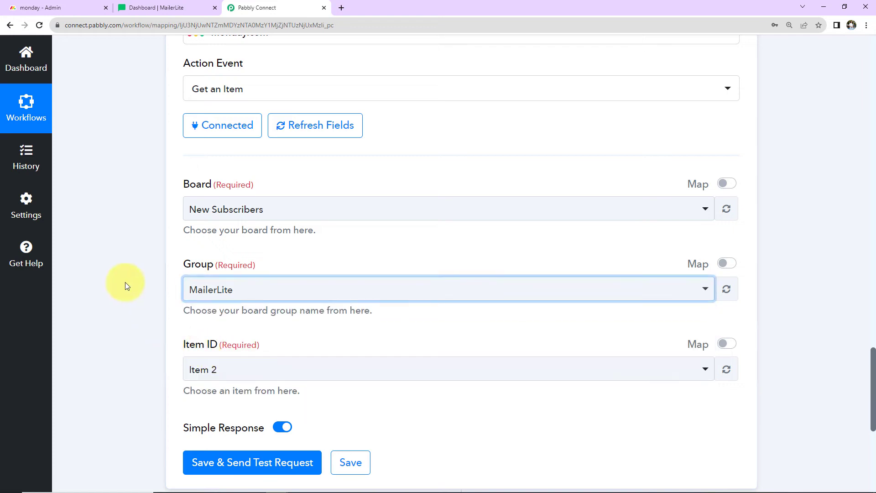
Step: Enable mapping for the Item ID and replace its fixed value with Event PulseId from the Monday.com trigger step
{"action": "scroll", "coordinate": [125, 282], "scroll_direction": "down", "scroll_amount": 2}
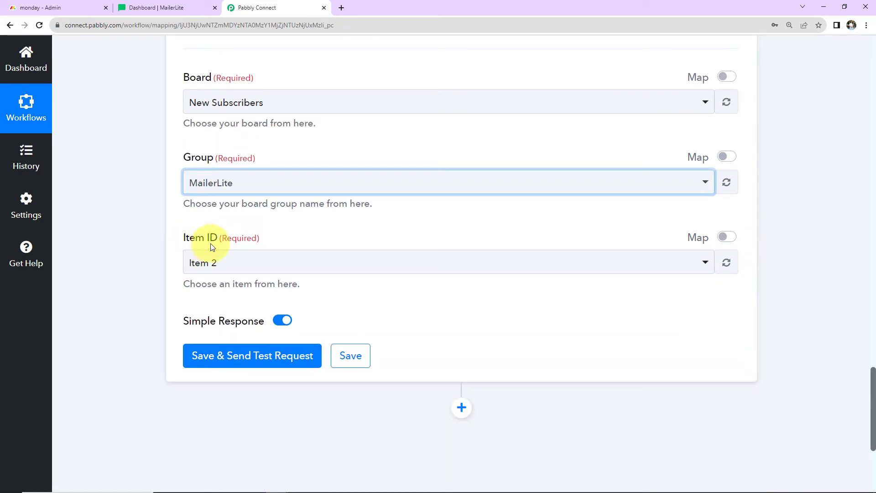
{"action": "left_click", "coordinate": [723, 238]}
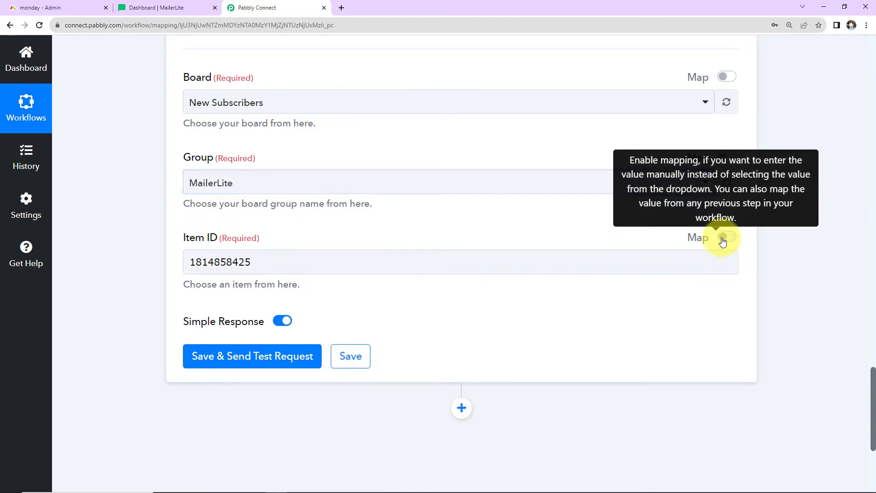
{"action": "left_click_drag", "start_coordinate": [285, 260], "coordinate": [135, 258]}
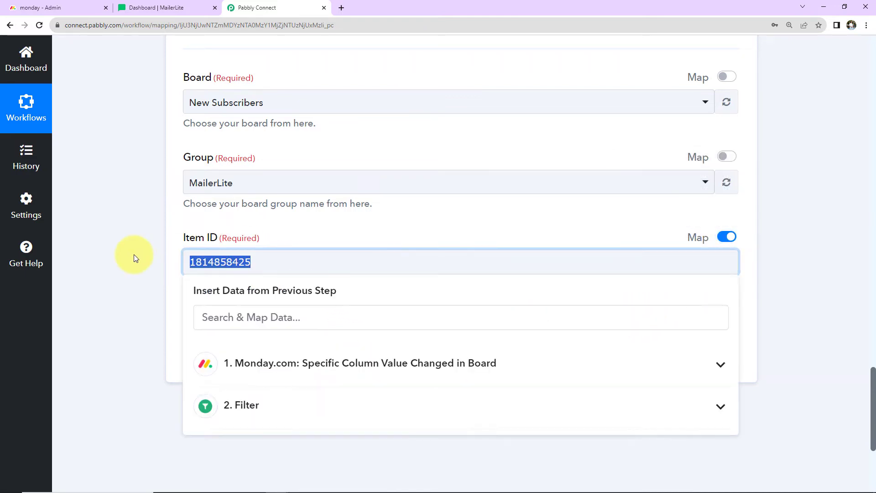
{"action": "key", "text": "BackSpace"}
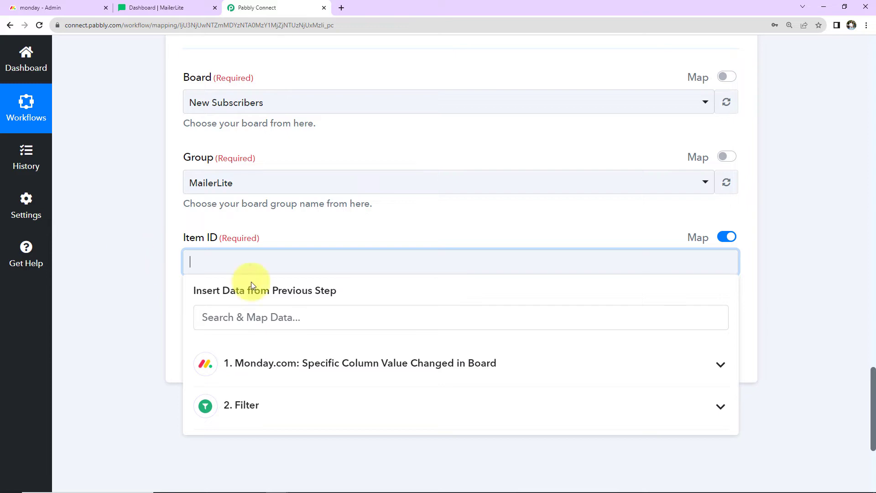
{"action": "scroll", "coordinate": [274, 285], "scroll_direction": "down", "scroll_amount": 2}
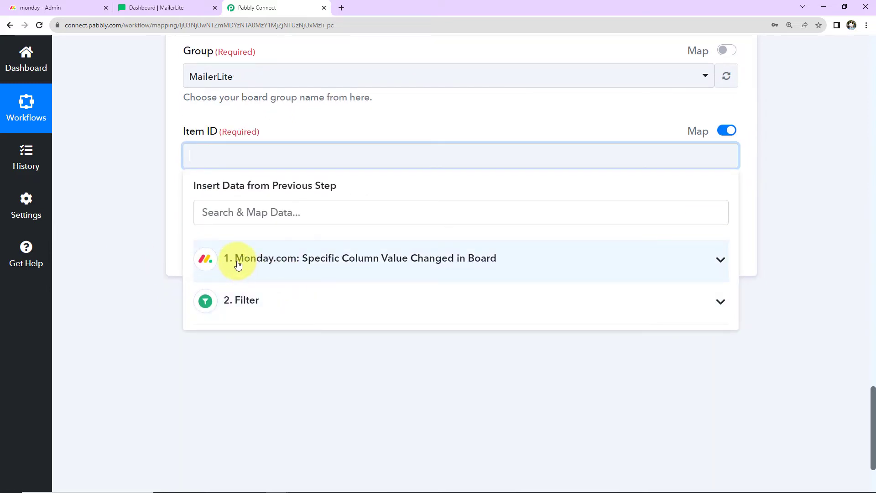
{"action": "left_click", "coordinate": [255, 265]}
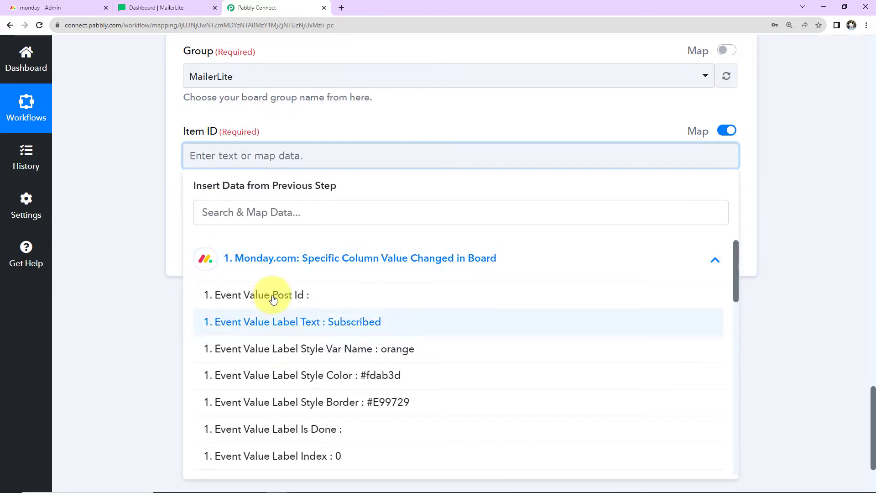
{"action": "left_click", "coordinate": [263, 213]}
{"action": "type", "text": "i"}
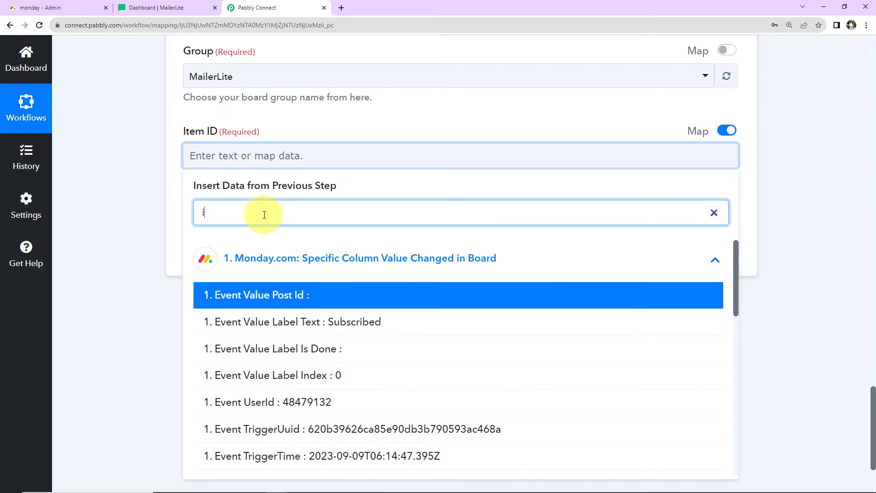
{"action": "type", "text": "d"}
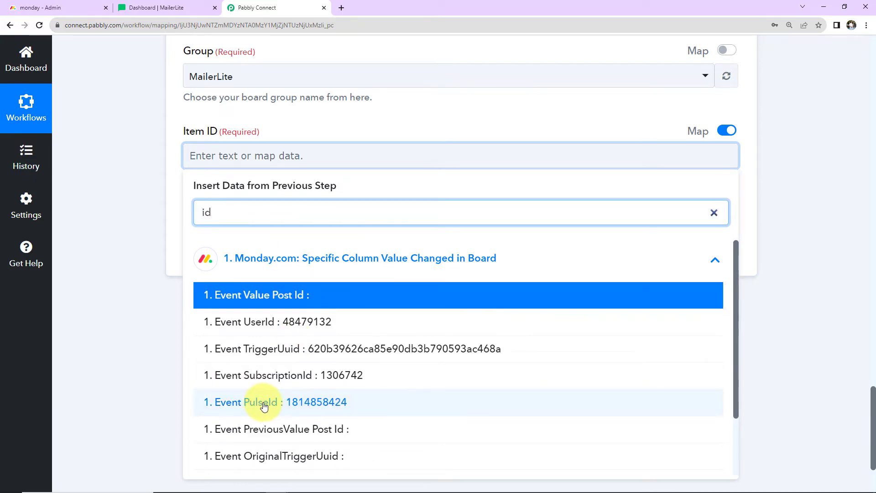
{"action": "left_click", "coordinate": [312, 402]}
{"action": "left_click", "coordinate": [312, 402]}
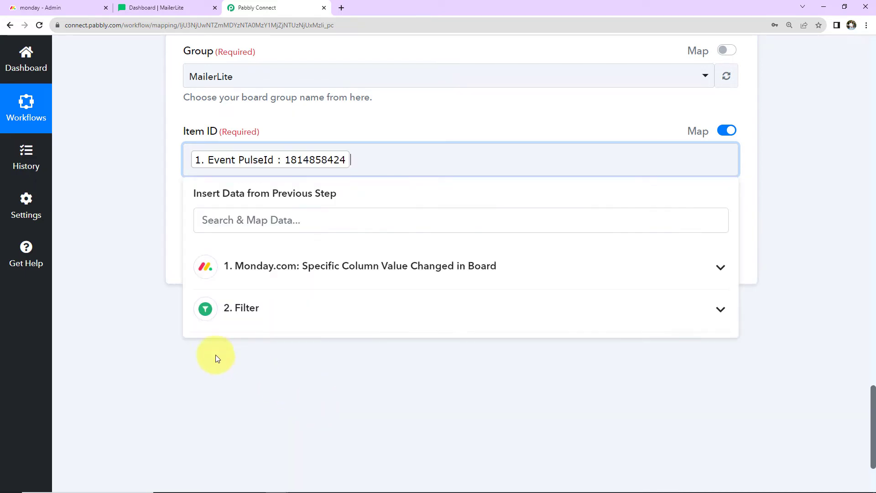
{"action": "left_click", "coordinate": [132, 330]}
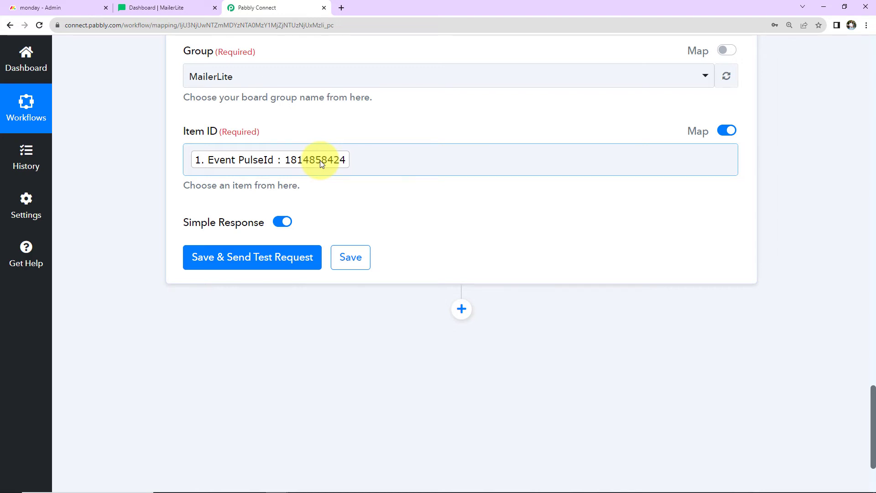
Step: Save the Get an Item step with a test request and review the item data in the received response
{"action": "left_click", "coordinate": [277, 256]}
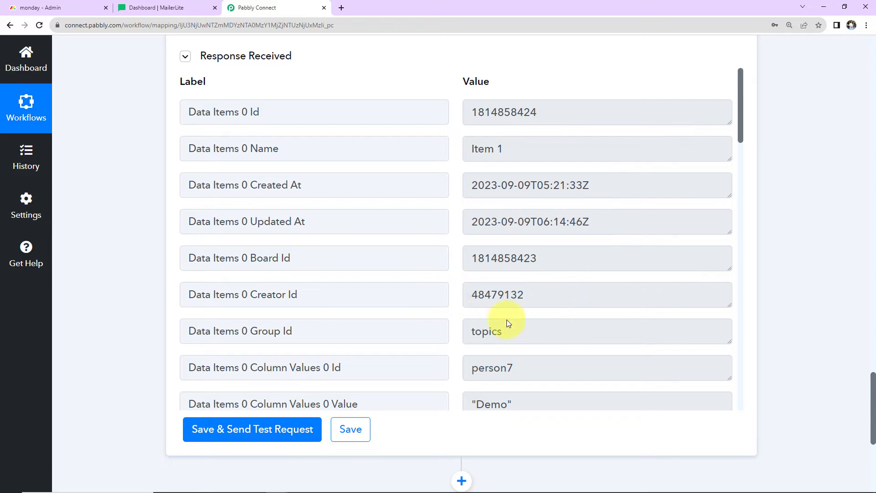
{"action": "scroll", "coordinate": [632, 270], "scroll_direction": "down", "scroll_amount": 5}
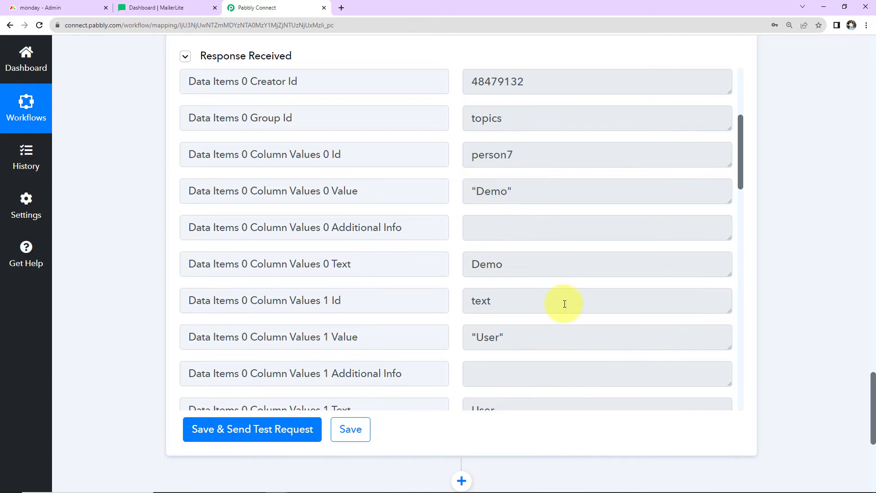
{"action": "scroll", "coordinate": [563, 303], "scroll_direction": "down", "scroll_amount": 3}
{"action": "scroll", "coordinate": [654, 267], "scroll_direction": "down", "scroll_amount": 3}
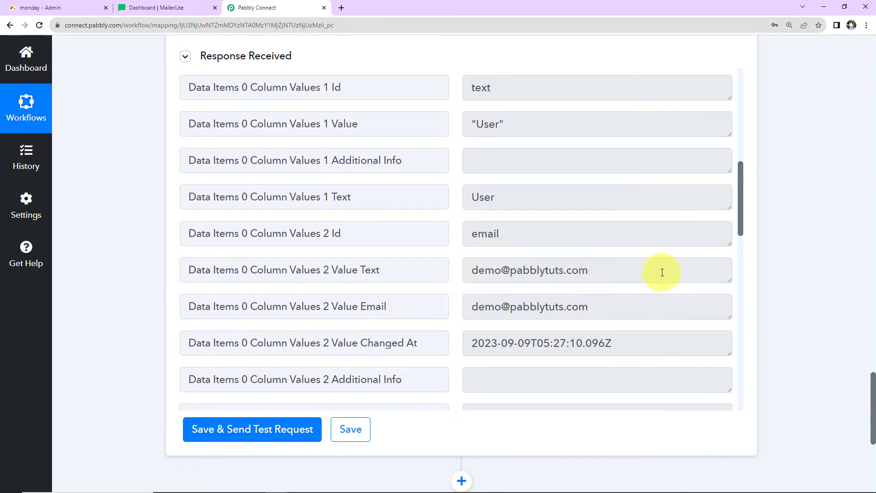
{"action": "scroll", "coordinate": [662, 273], "scroll_direction": "down", "scroll_amount": 6}
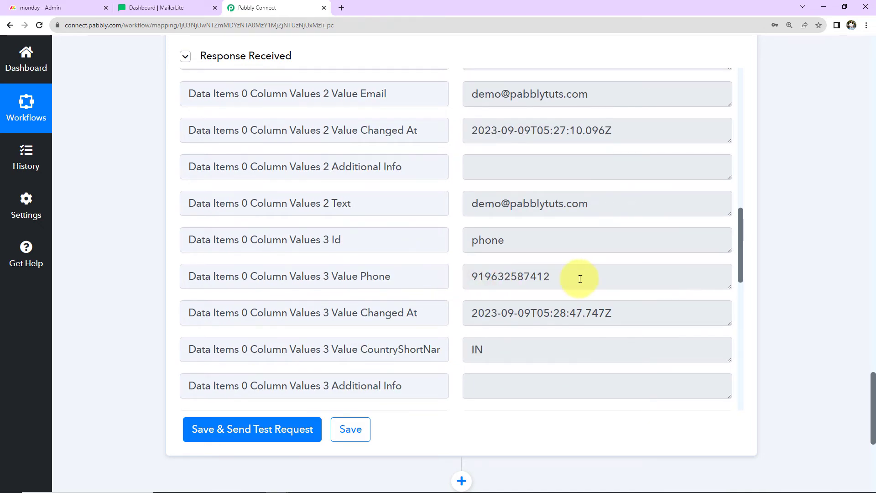
{"action": "scroll", "coordinate": [618, 270], "scroll_direction": "down", "scroll_amount": 7}
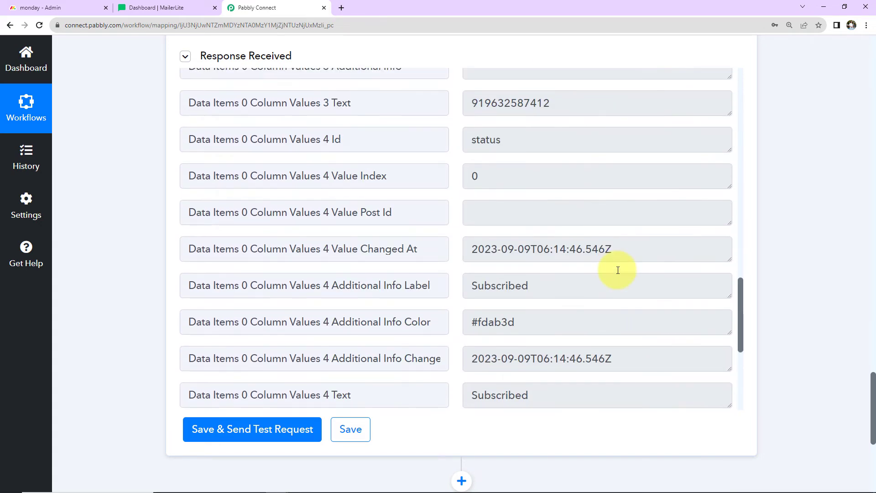
{"action": "scroll", "coordinate": [618, 270], "scroll_direction": "down", "scroll_amount": 3}
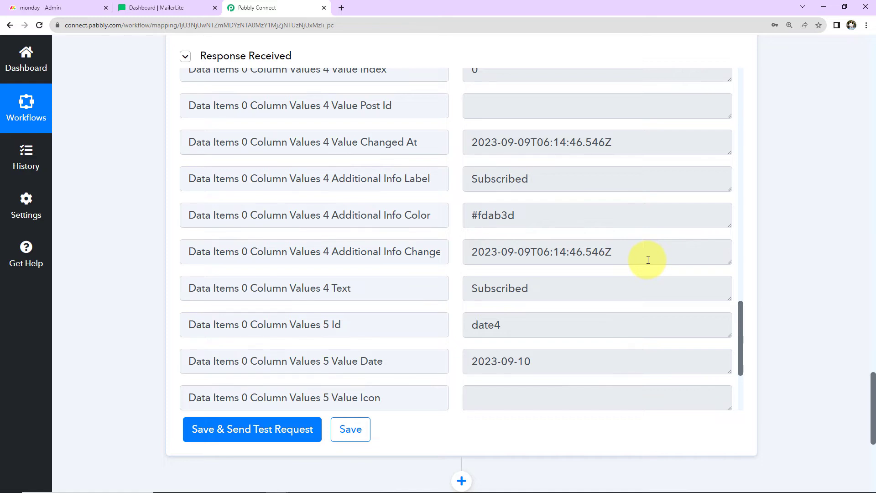
Step: Choose MailerLite as the app for the next action step and set its action event to Create Or Update Subscriber
{"action": "scroll", "coordinate": [778, 212], "scroll_direction": "down", "scroll_amount": 2}
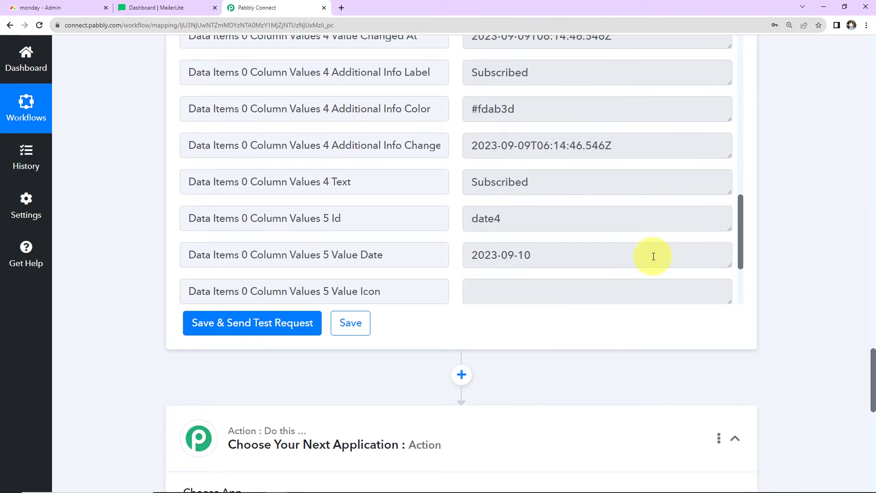
{"action": "scroll", "coordinate": [782, 269], "scroll_direction": "down", "scroll_amount": 4}
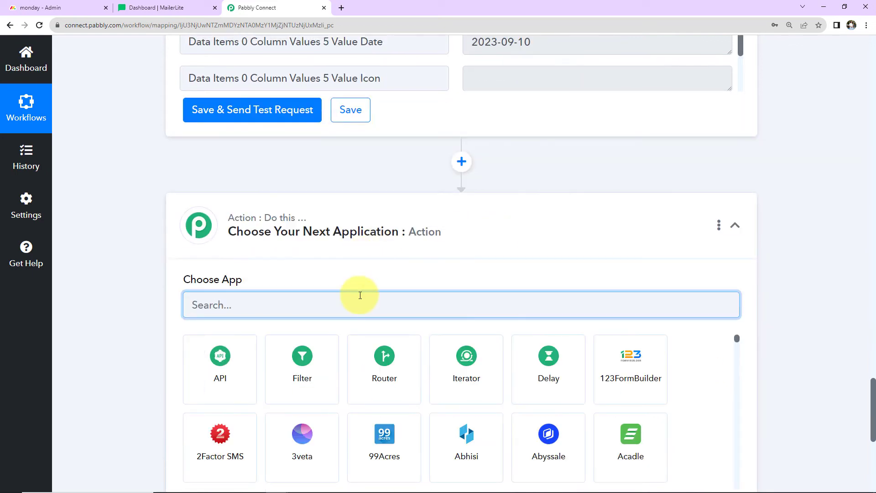
{"action": "type", "text": "mailer"}
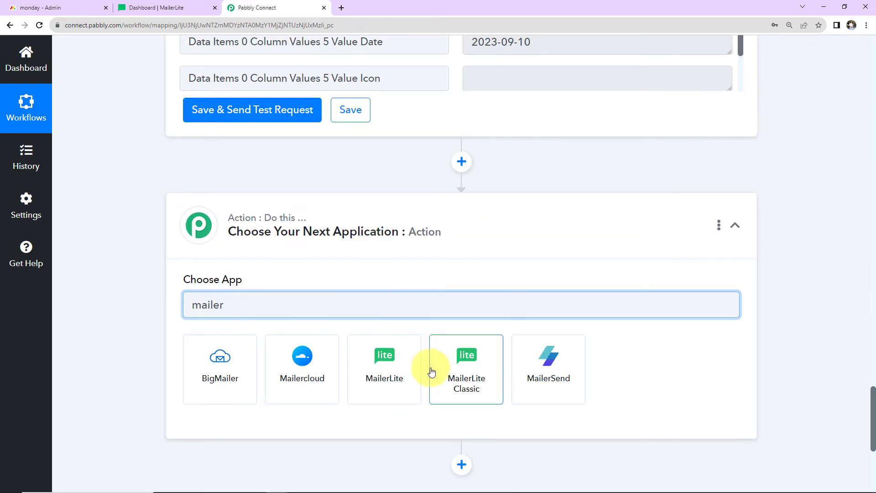
{"action": "left_click", "coordinate": [401, 384]}
{"action": "left_click", "coordinate": [223, 369]}
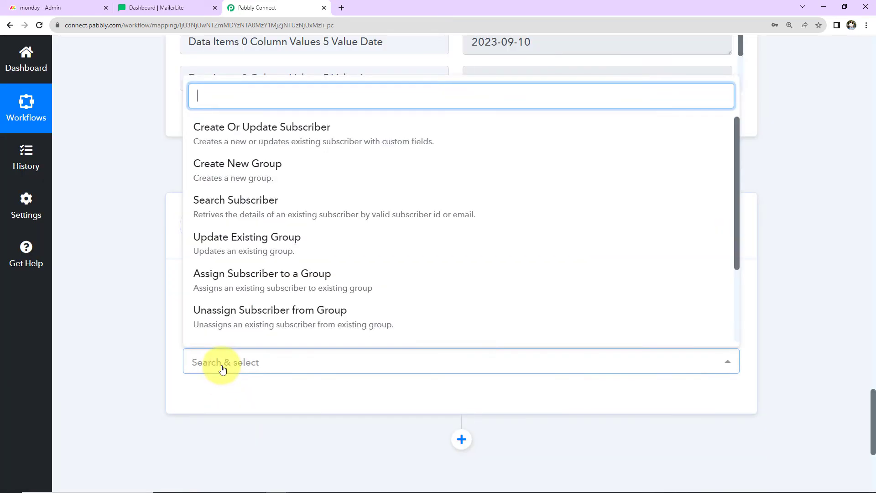
{"action": "left_click", "coordinate": [236, 142]}
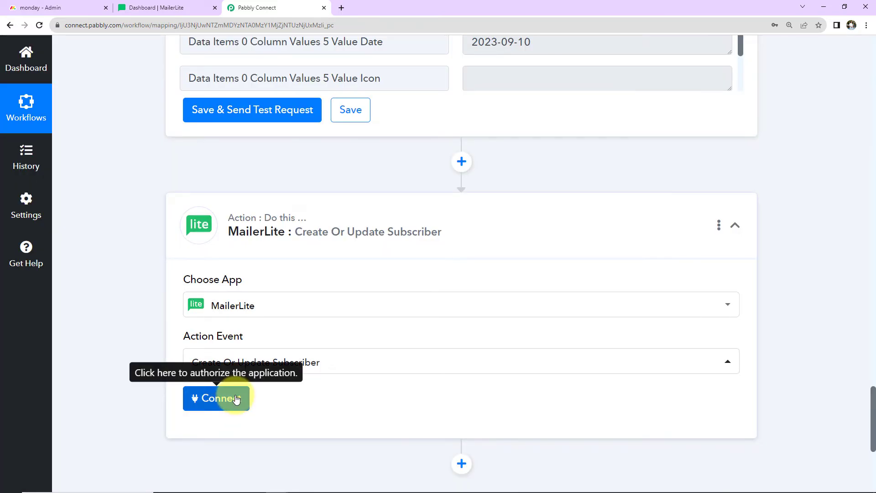
Step: Start a new MailerLite connection for the action step and open MailerLite's API token page
{"action": "left_click", "coordinate": [236, 400]}
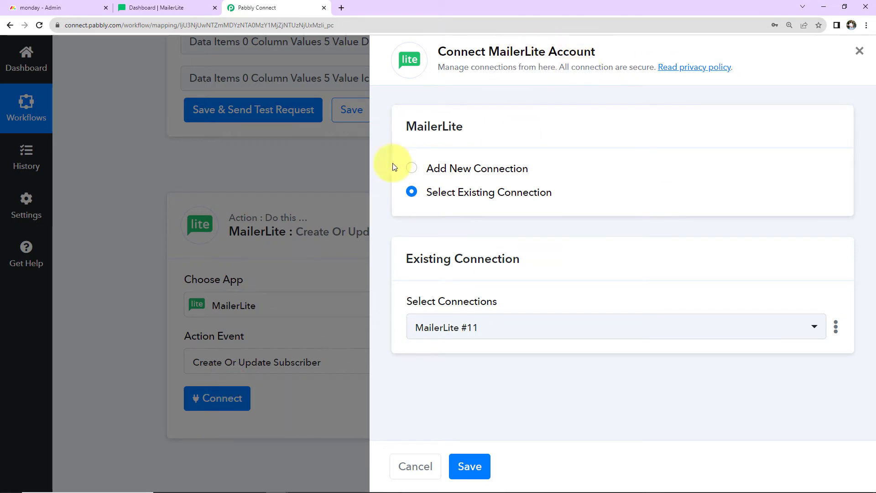
{"action": "left_click", "coordinate": [412, 168]}
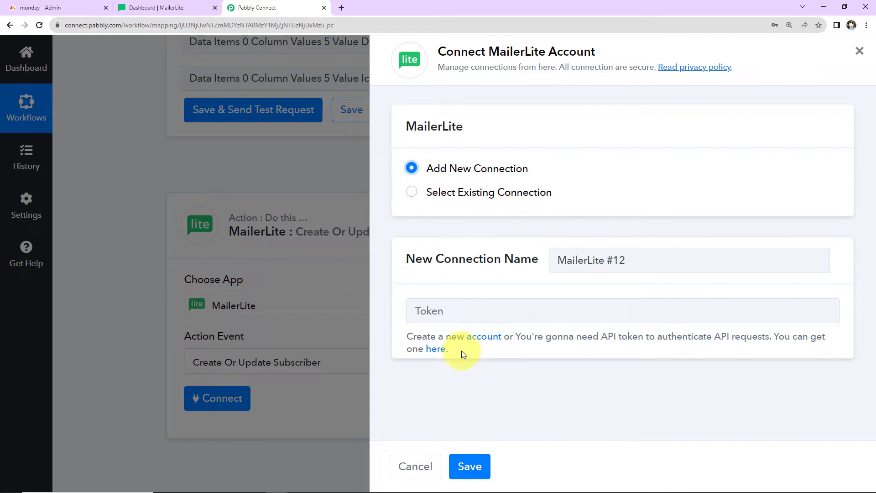
{"action": "left_click", "coordinate": [435, 349]}
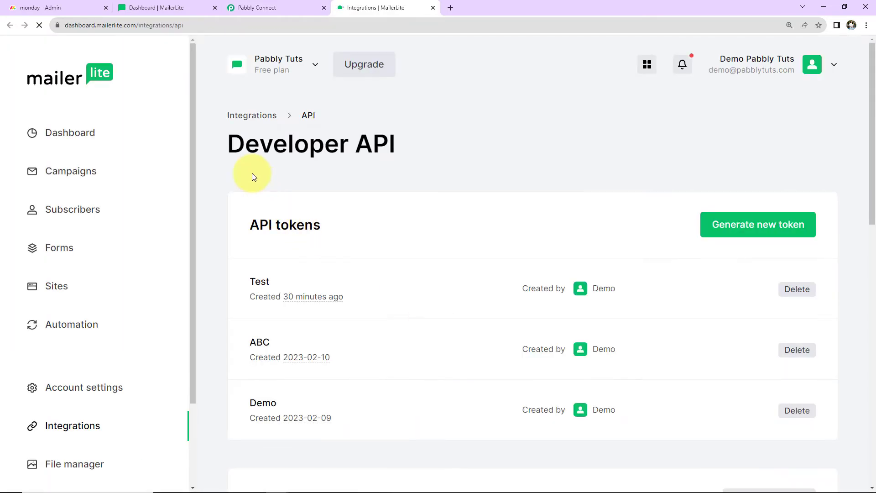
Step: Generate a MailerLite API token named PC, accepting the terms of use, and copy the token
{"action": "left_click", "coordinate": [718, 223]}
{"action": "left_click", "coordinate": [421, 270]}
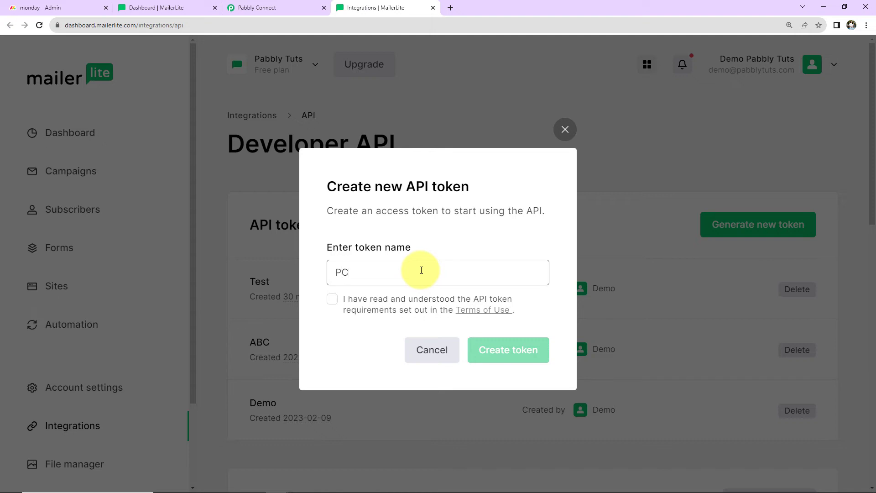
{"action": "left_click", "coordinate": [332, 299]}
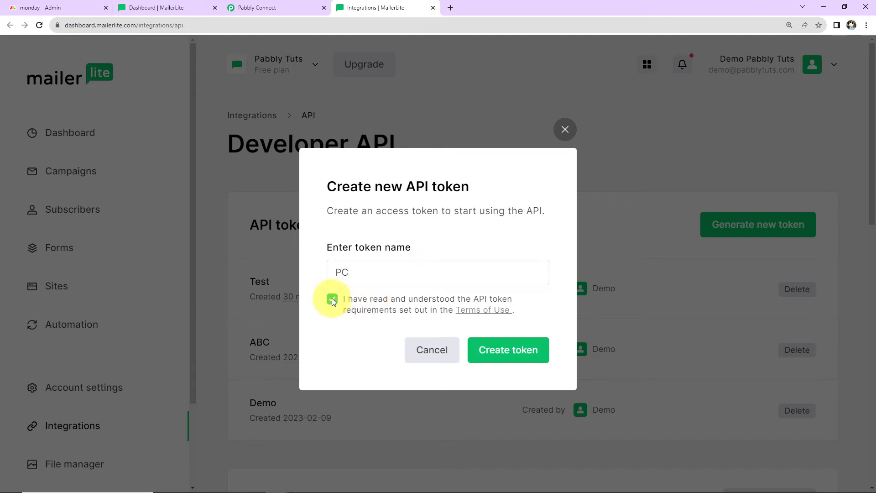
{"action": "left_click", "coordinate": [508, 350]}
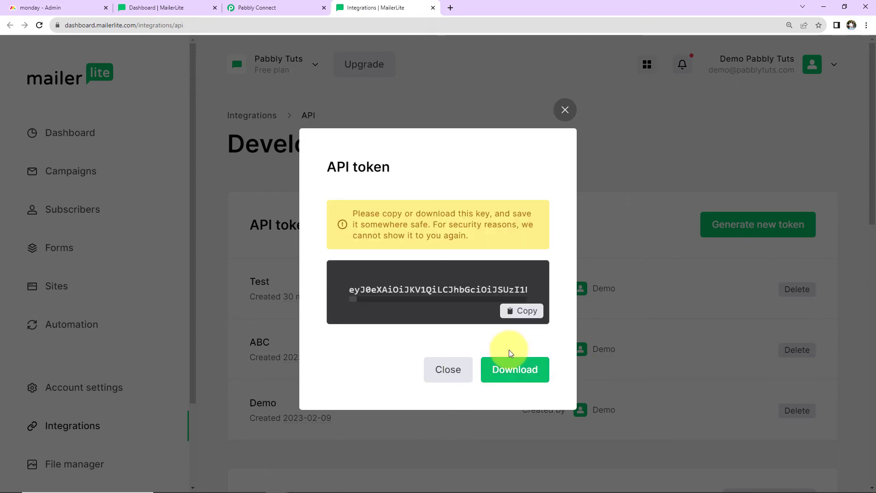
{"action": "left_click", "coordinate": [501, 308]}
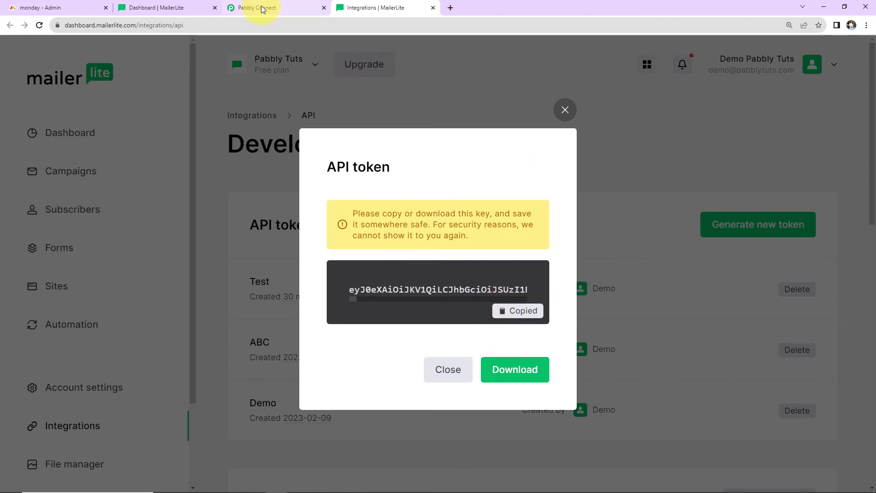
Step: Return to Pabbly Connect, paste the API token into the new connection's Token field, and save the connection
{"action": "left_click", "coordinate": [255, 8]}
{"action": "left_click", "coordinate": [426, 310]}
{"action": "key", "text": "ctrl+v"}
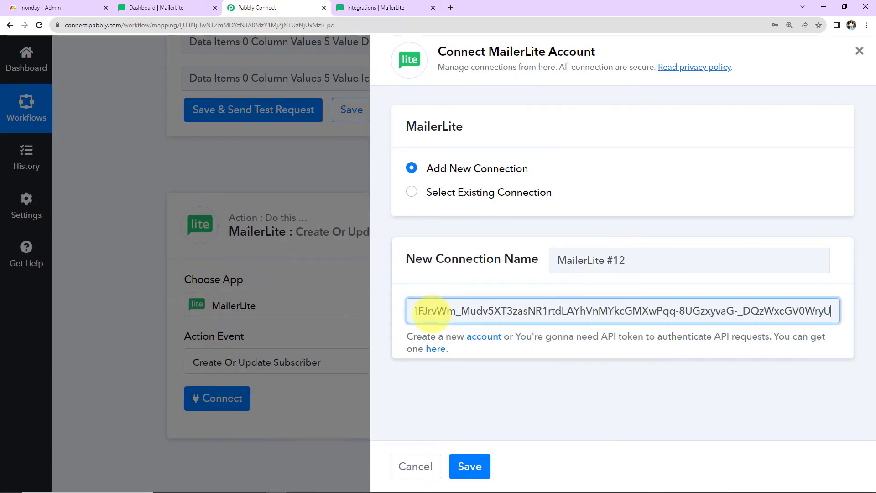
{"action": "left_click", "coordinate": [469, 466]}
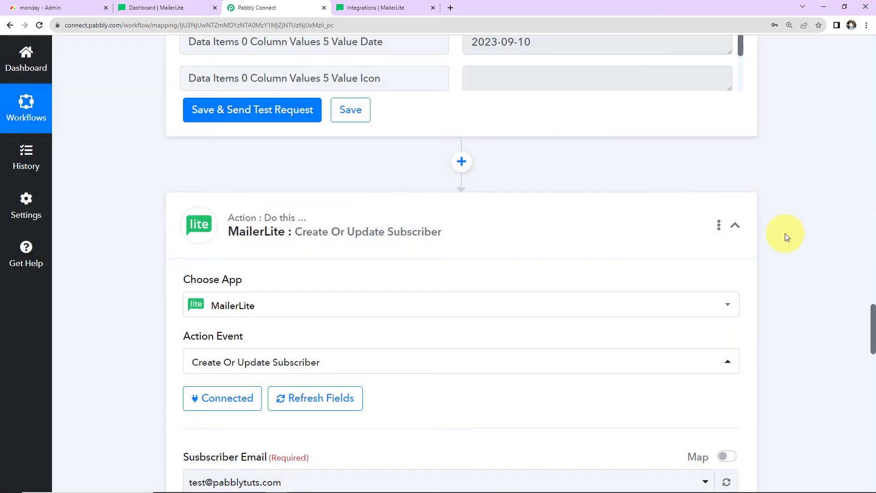
Step: Enable mapping for the Subscriber Email and replace its fixed address with Column Values 2 Value Email from the Get an Item step
{"action": "scroll", "coordinate": [786, 237], "scroll_direction": "down", "scroll_amount": 6}
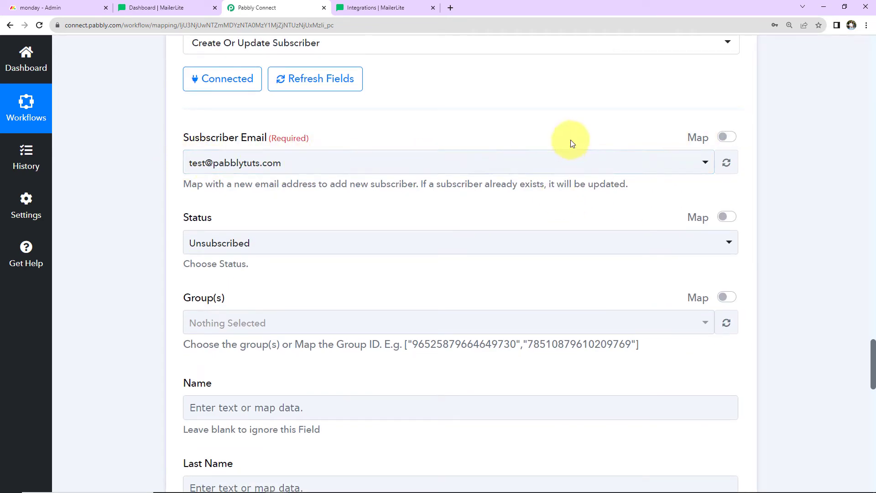
{"action": "left_click", "coordinate": [725, 137]}
{"action": "triple_click", "coordinate": [306, 157]}
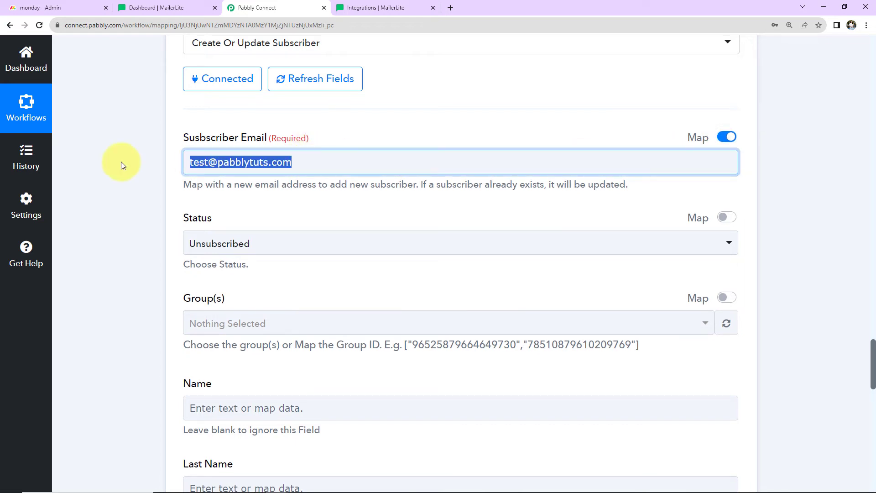
{"action": "key", "text": "BackSpace"}
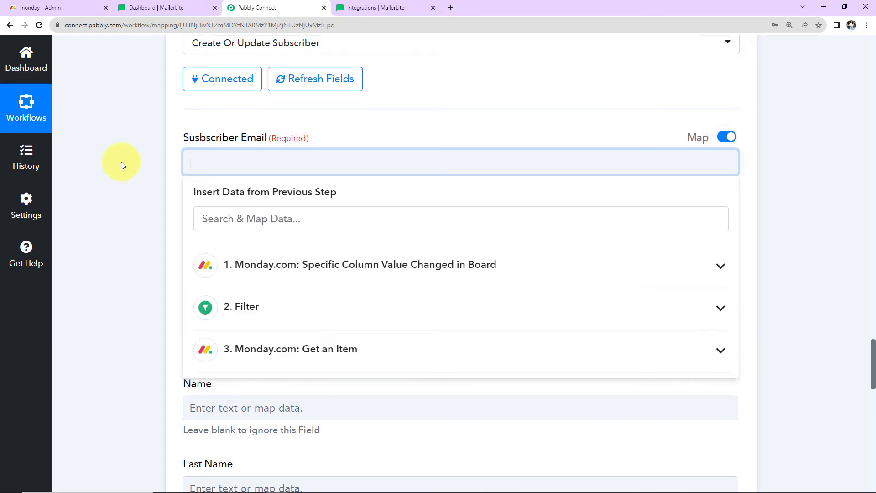
{"action": "left_click", "coordinate": [307, 350]}
{"action": "left_click", "coordinate": [279, 226]}
{"action": "type", "text": "@"}
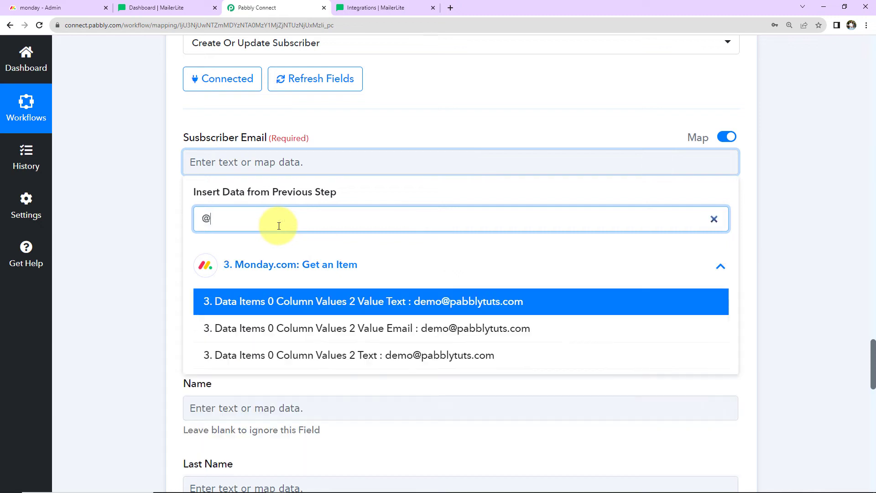
{"action": "left_click", "coordinate": [312, 329]}
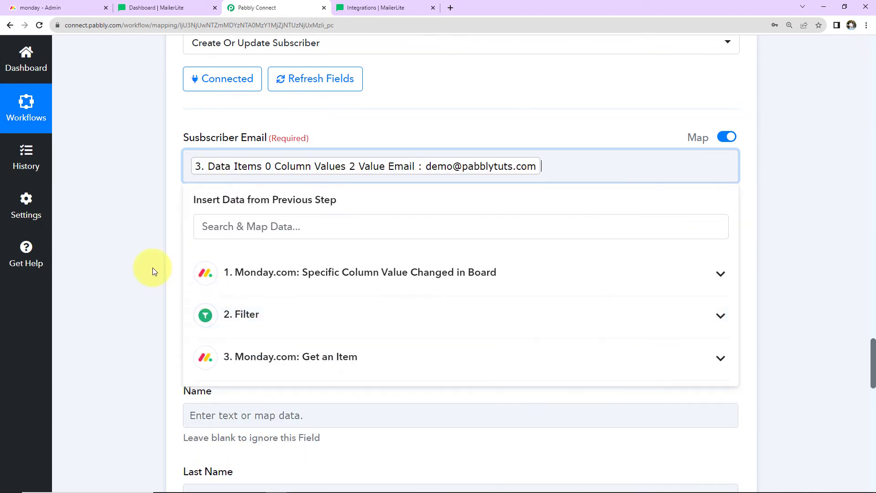
{"action": "left_click", "coordinate": [138, 260]}
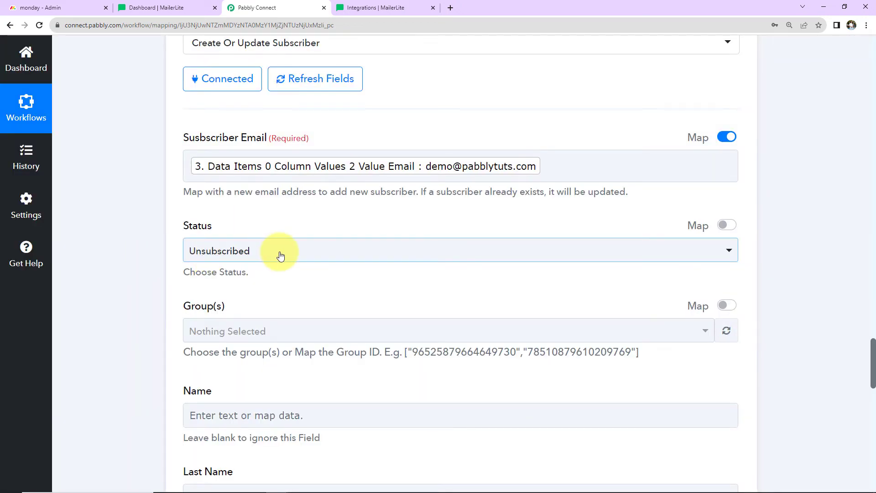
Step: Set the subscriber's status to Active and assign the New Subscribers group
{"action": "left_click", "coordinate": [281, 251]}
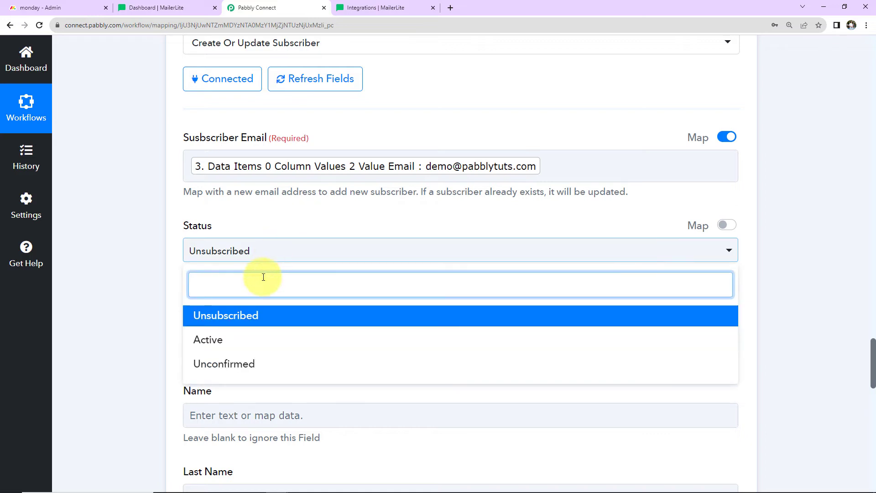
{"action": "left_click", "coordinate": [237, 348]}
{"action": "scroll", "coordinate": [130, 223], "scroll_direction": "down", "scroll_amount": 2}
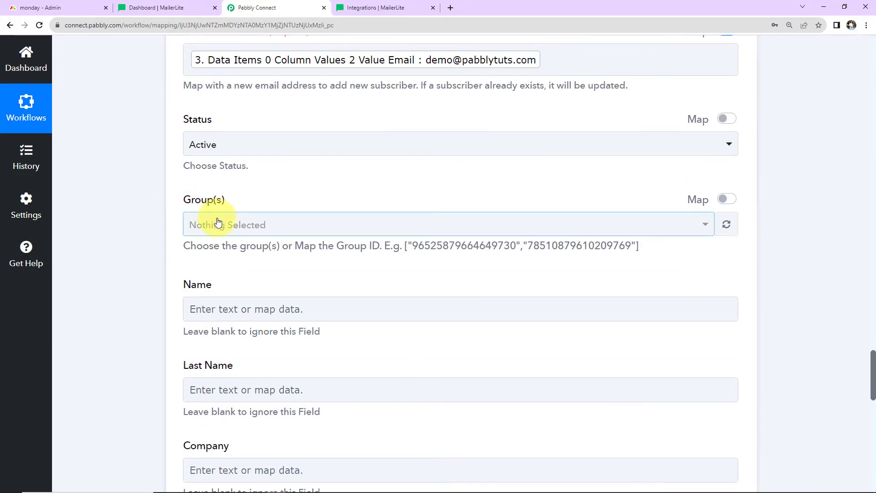
{"action": "left_click", "coordinate": [217, 222]}
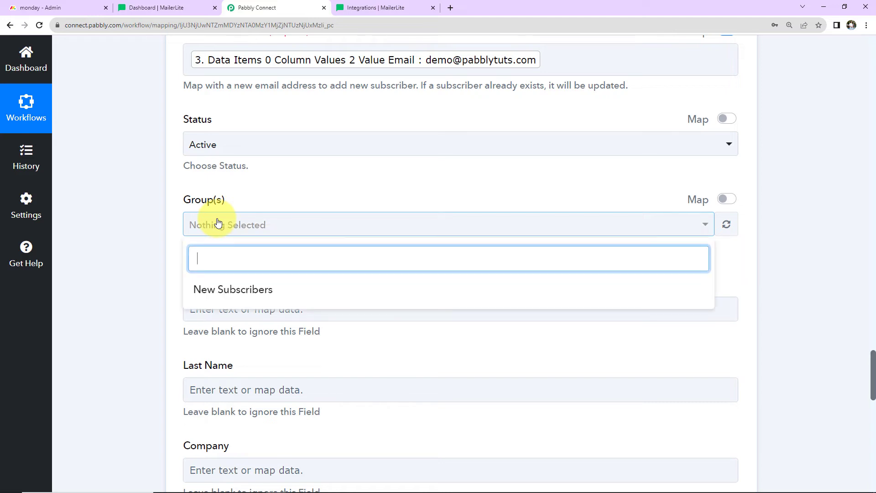
{"action": "left_click", "coordinate": [249, 289]}
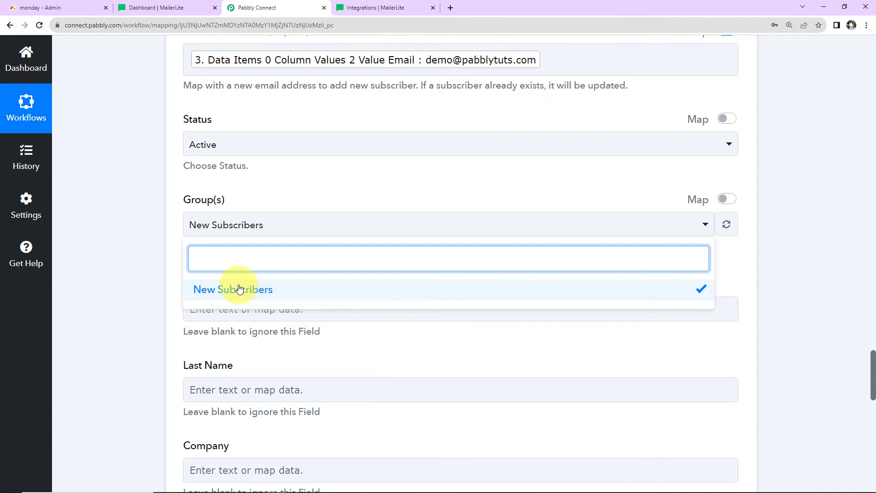
{"action": "left_click", "coordinate": [225, 190]}
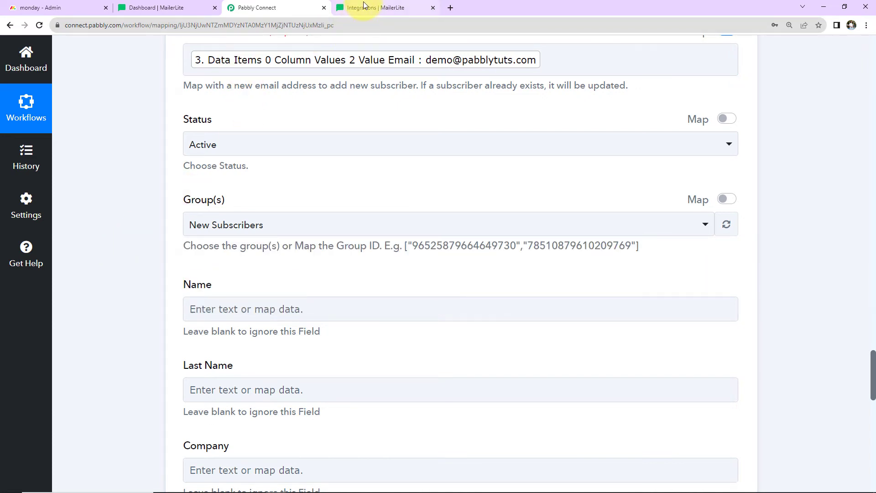
Step: Check the subscriber groups in the MailerLite account, then return to the Pabbly Connect workflow
{"action": "left_click", "coordinate": [199, 6]}
{"action": "left_click", "coordinate": [88, 214]}
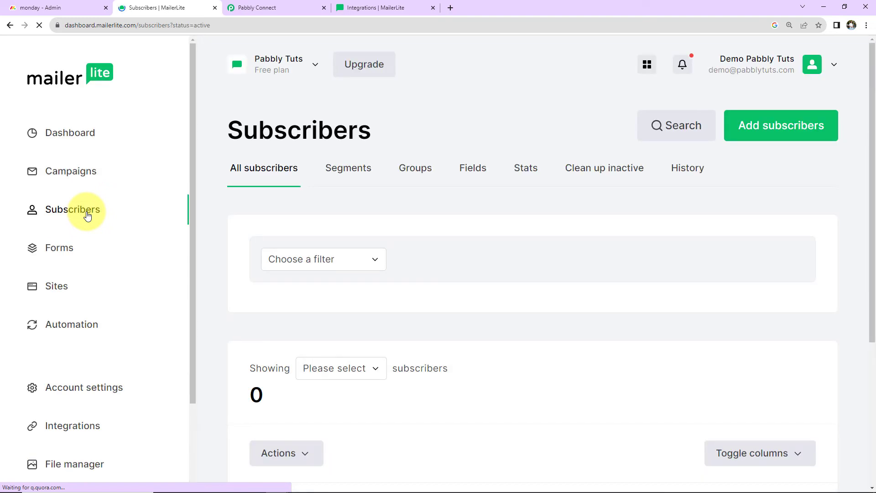
{"action": "left_click", "coordinate": [412, 190]}
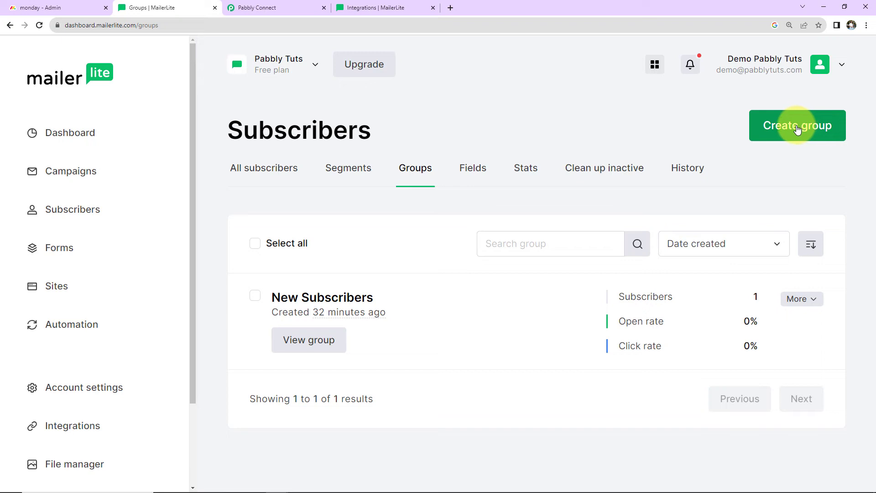
{"action": "left_click", "coordinate": [269, 8]}
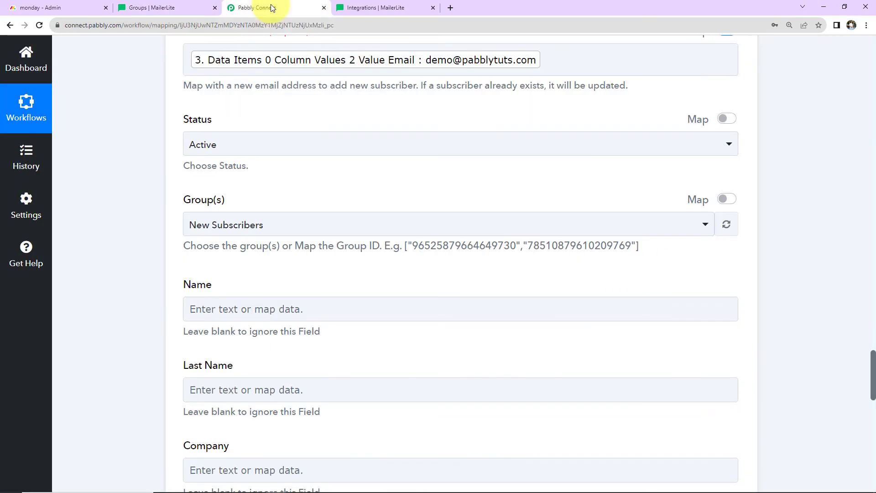
Step: Map the subscriber's Name to Column Values 0 Text from the Get an Item step
{"action": "scroll", "coordinate": [329, 232], "scroll_direction": "down", "scroll_amount": 2}
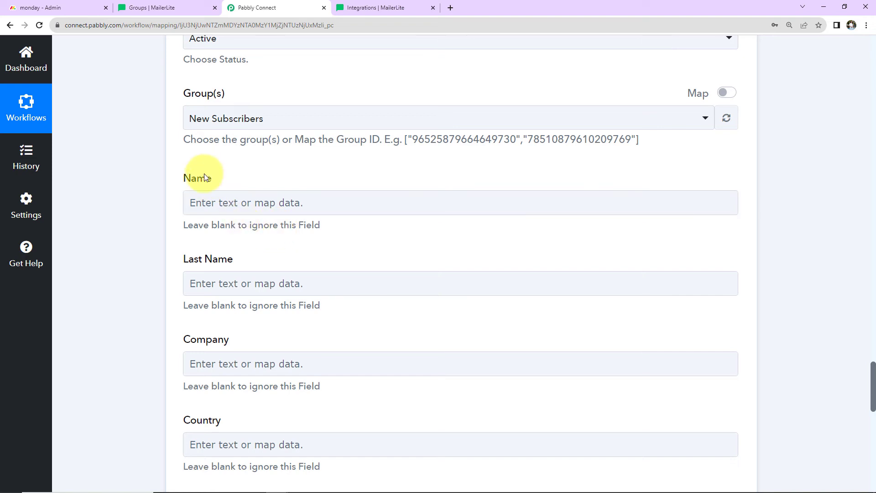
{"action": "left_click", "coordinate": [243, 203]}
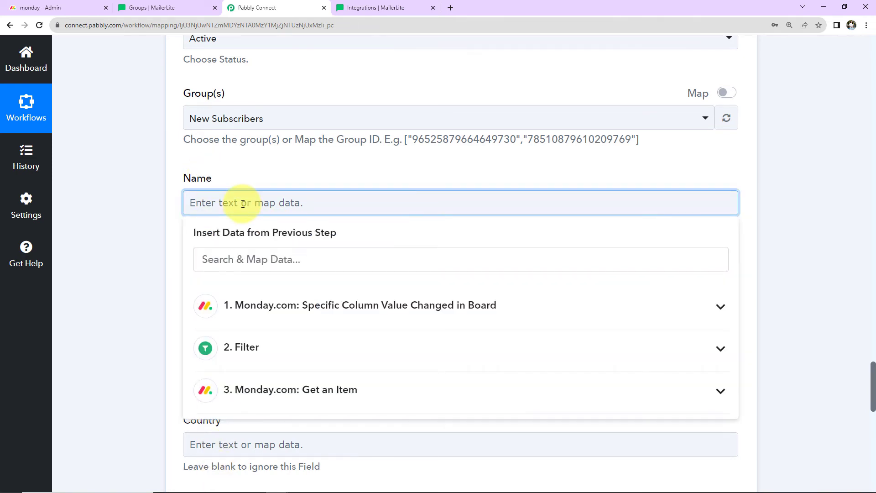
{"action": "scroll", "coordinate": [296, 315], "scroll_direction": "down", "scroll_amount": 2}
{"action": "left_click", "coordinate": [294, 287]}
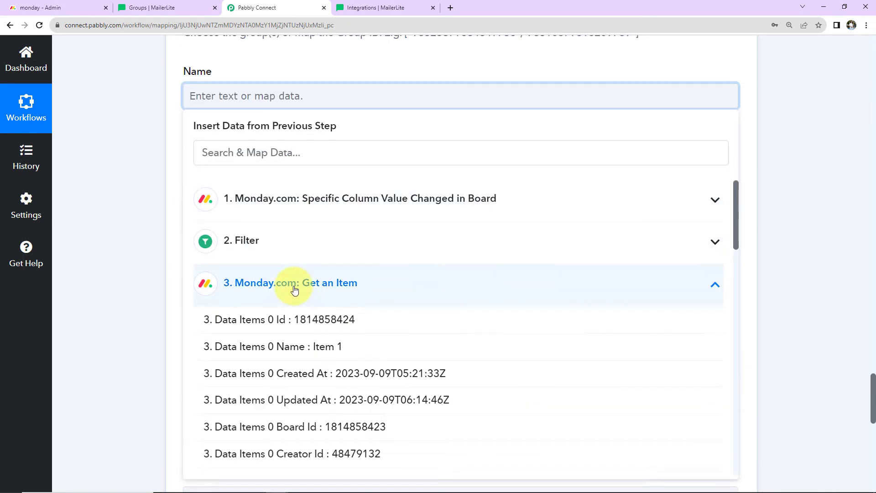
{"action": "scroll", "coordinate": [294, 289], "scroll_direction": "down", "scroll_amount": 5}
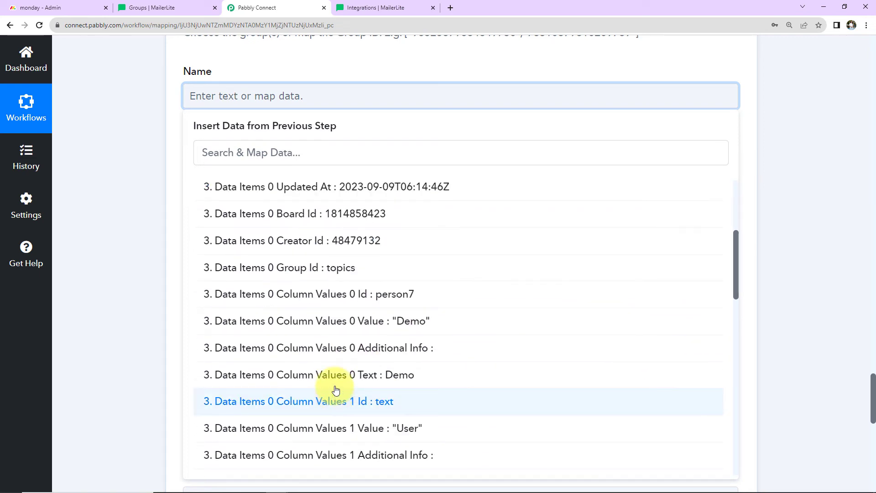
{"action": "left_click", "coordinate": [337, 373]}
{"action": "left_click", "coordinate": [130, 268]}
Step: Map the subscriber's Last Name to Column Values 1 Text from the Get an Item step
{"action": "left_click", "coordinate": [268, 183]}
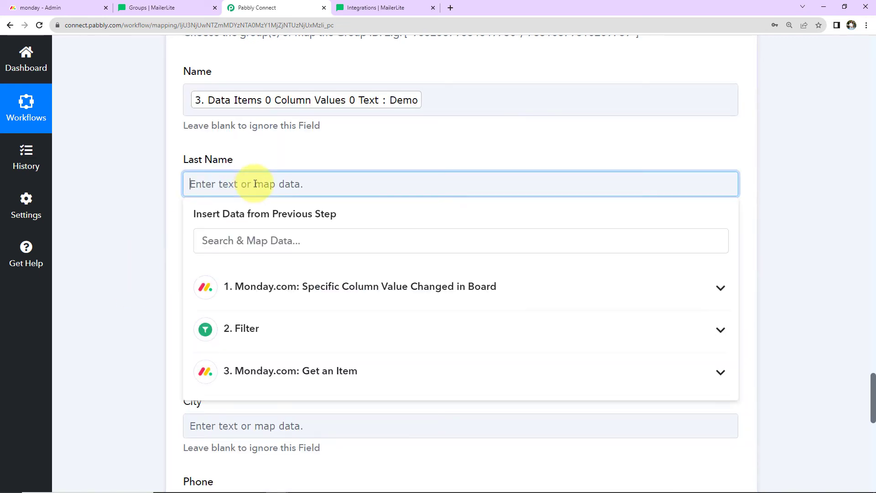
{"action": "left_click", "coordinate": [284, 371]}
{"action": "scroll", "coordinate": [472, 315], "scroll_direction": "down", "scroll_amount": 4}
{"action": "scroll", "coordinate": [473, 324], "scroll_direction": "down", "scroll_amount": 3}
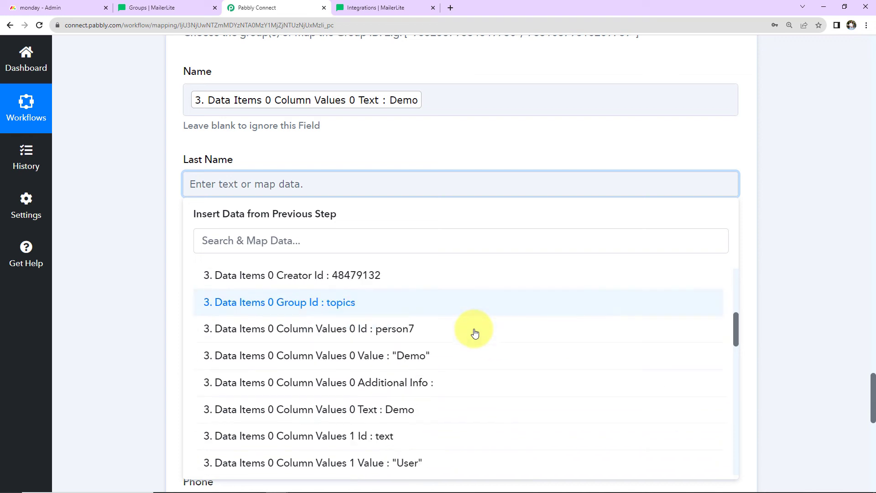
{"action": "left_click", "coordinate": [388, 464]}
{"action": "left_click", "coordinate": [108, 344]}
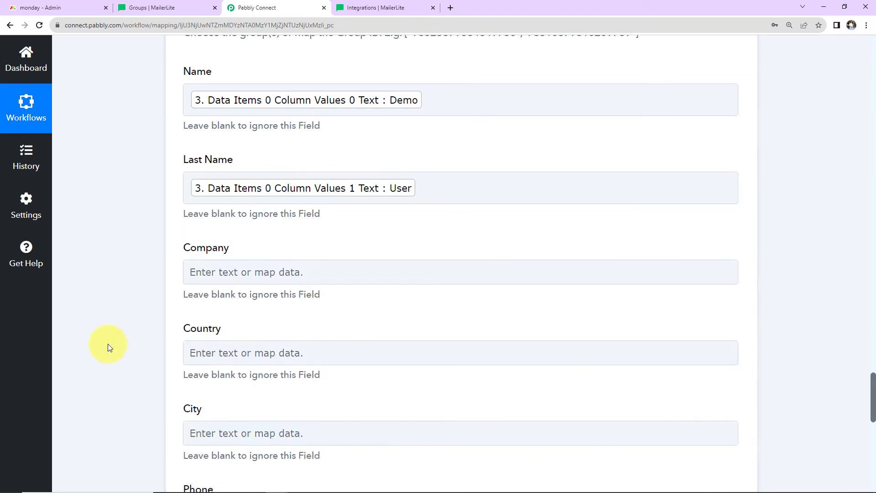
Step: Map the subscriber's Phone to Column Values 3 Value Phone from the Get an Item step
{"action": "scroll", "coordinate": [113, 338], "scroll_direction": "down", "scroll_amount": 2}
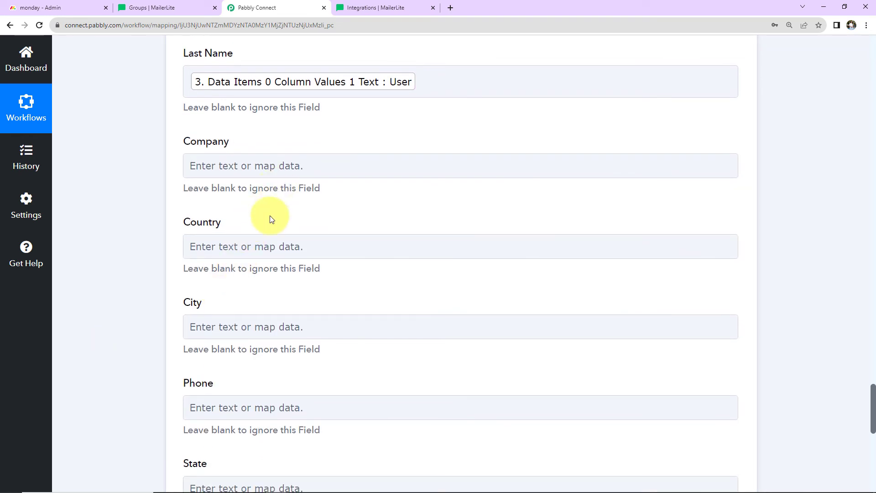
{"action": "scroll", "coordinate": [280, 322], "scroll_direction": "down", "scroll_amount": 1}
{"action": "scroll", "coordinate": [280, 322], "scroll_direction": "down", "scroll_amount": 3}
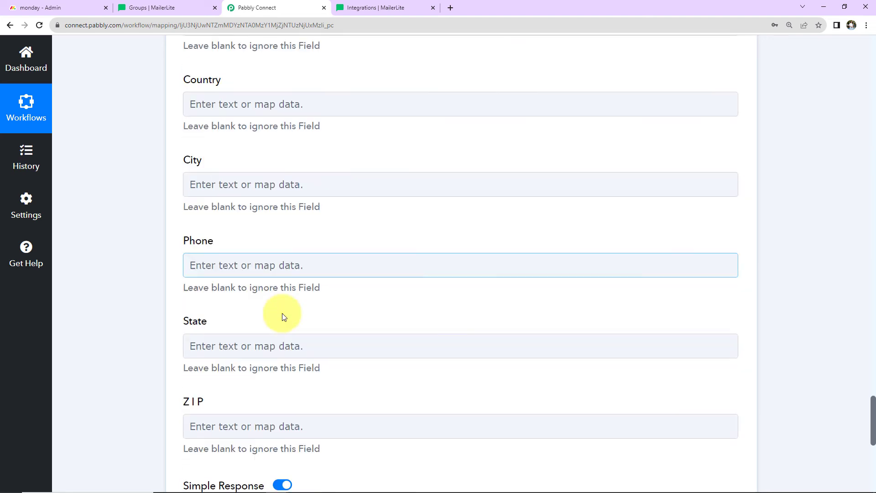
{"action": "left_click", "coordinate": [289, 195]}
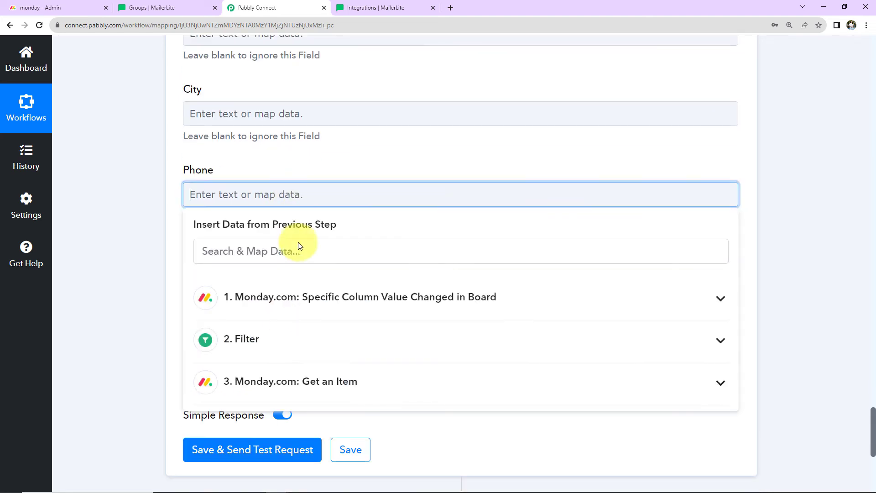
{"action": "left_click", "coordinate": [290, 378]}
{"action": "scroll", "coordinate": [434, 397], "scroll_direction": "down", "scroll_amount": 10}
{"action": "scroll", "coordinate": [436, 397], "scroll_direction": "down", "scroll_amount": 5}
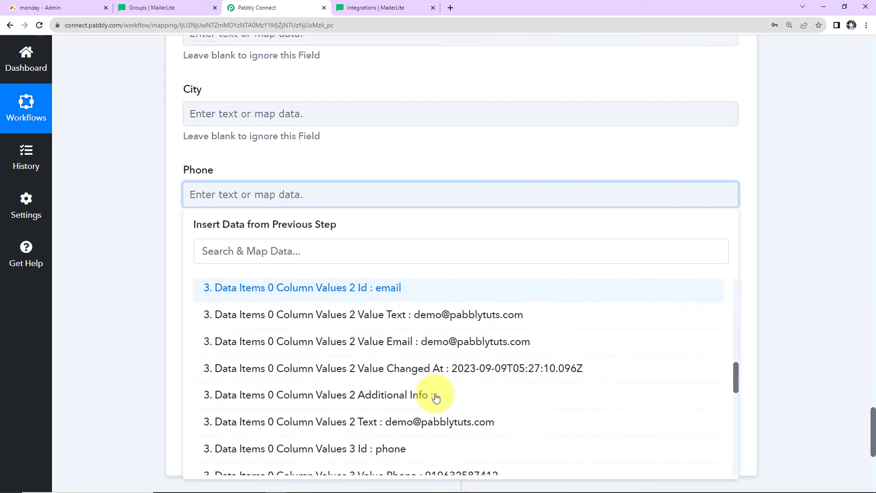
{"action": "left_click", "coordinate": [438, 369]}
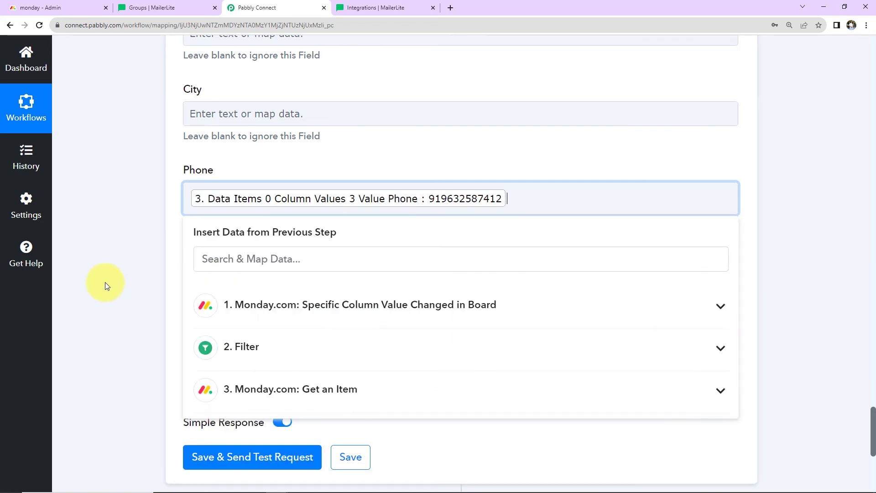
Step: Save the MailerLite Create Or Update Subscriber action and send its test request, leaving City, State and ZIP blank
{"action": "left_click", "coordinate": [107, 283]}
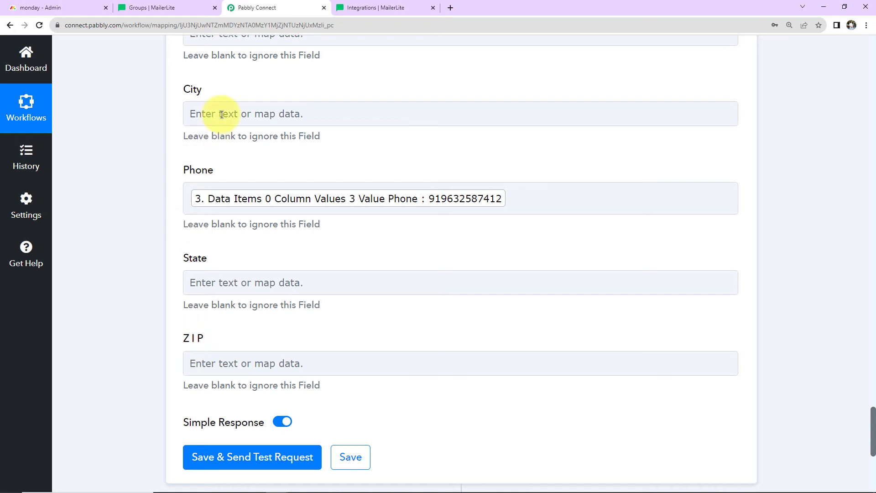
{"action": "scroll", "coordinate": [228, 166], "scroll_direction": "up", "scroll_amount": 2}
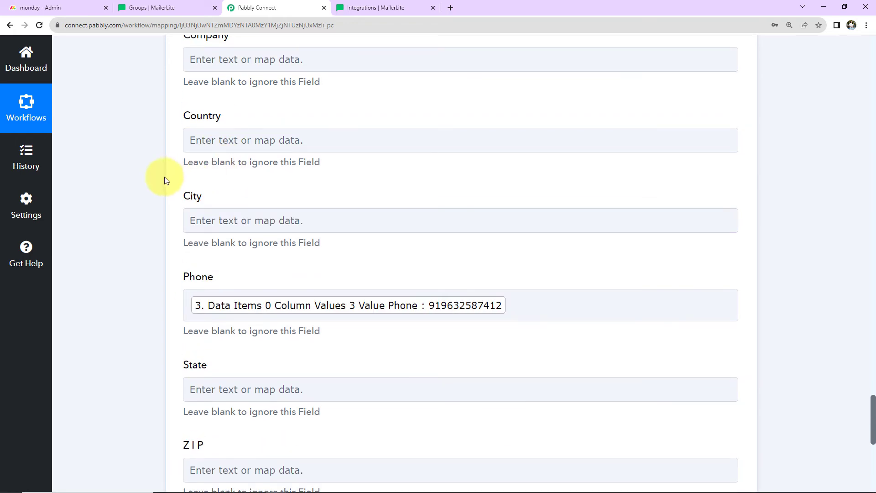
{"action": "scroll", "coordinate": [127, 199], "scroll_direction": "down", "scroll_amount": 2}
{"action": "scroll", "coordinate": [127, 199], "scroll_direction": "down", "scroll_amount": 4}
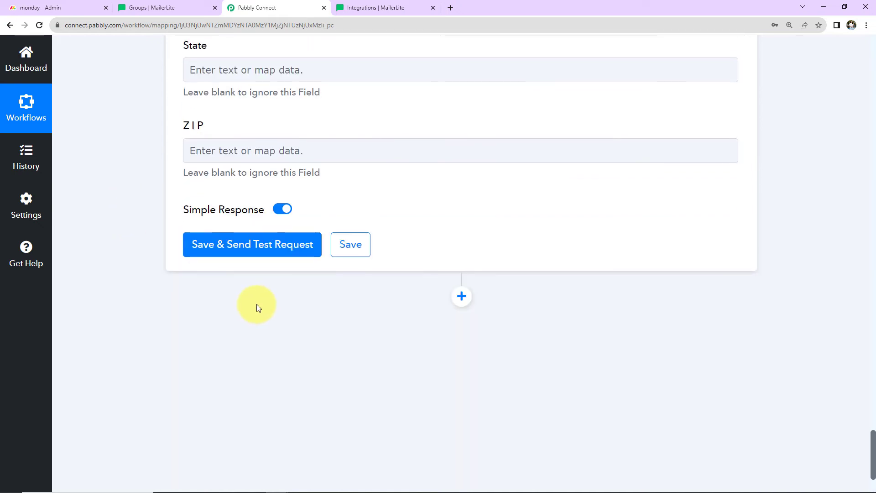
{"action": "left_click", "coordinate": [283, 245]}
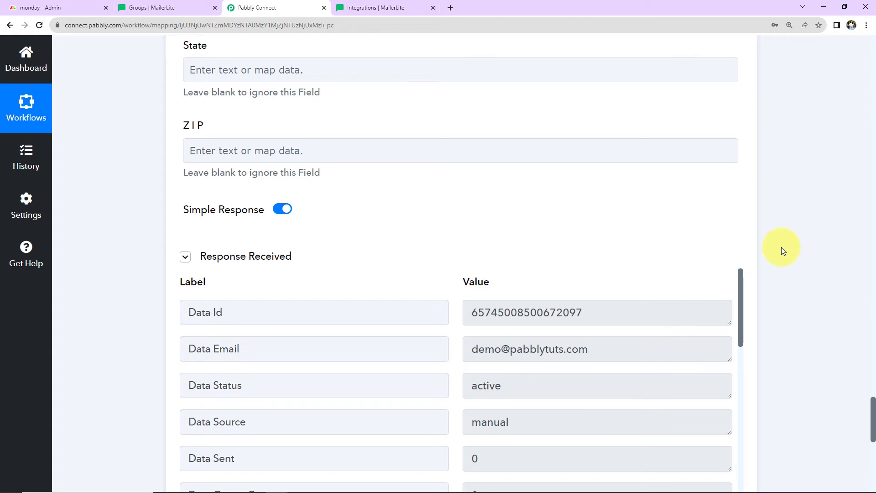
Step: Switch to MailerLite and check the group, name and phone details of the subscriber used in the test request
{"action": "left_click", "coordinate": [176, 3]}
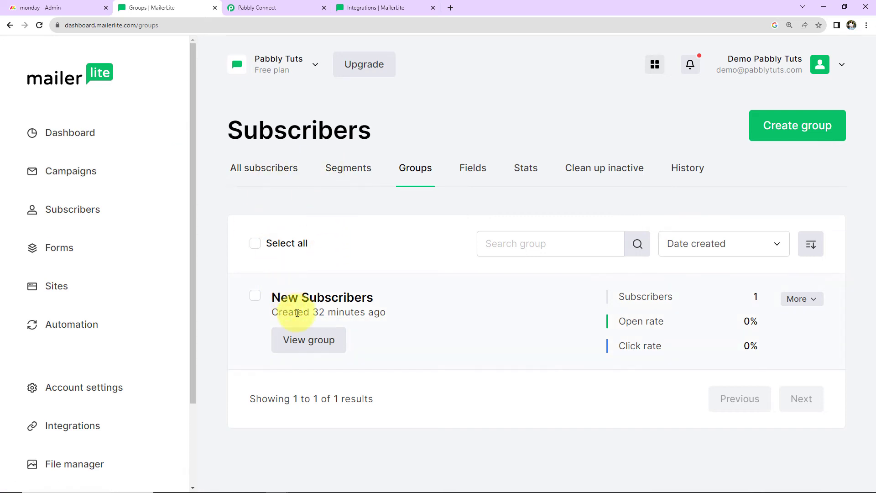
{"action": "left_click", "coordinate": [303, 338]}
{"action": "scroll", "coordinate": [379, 327], "scroll_direction": "down", "scroll_amount": 6}
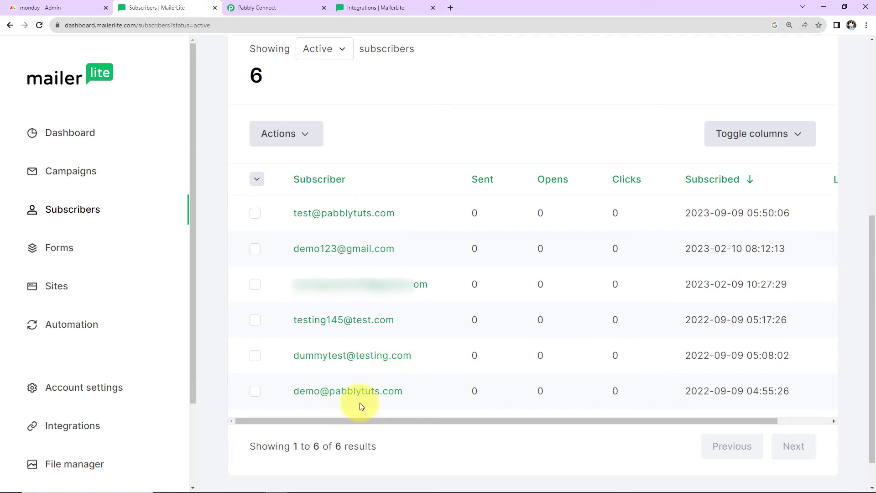
{"action": "left_click", "coordinate": [369, 394]}
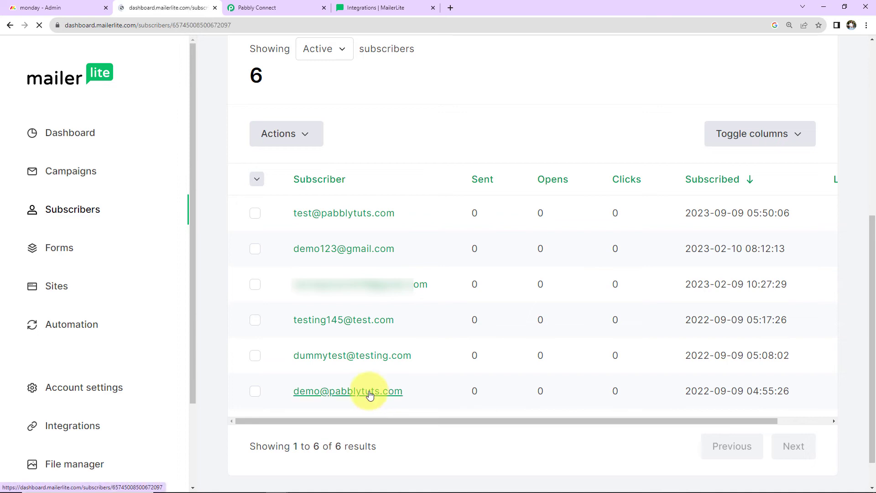
{"action": "scroll", "coordinate": [370, 386], "scroll_direction": "down", "scroll_amount": 5}
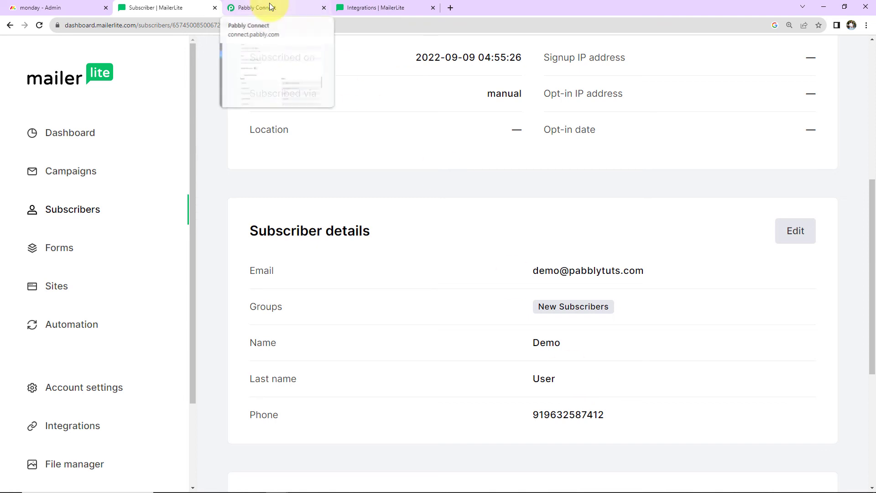
Step: Switch to the New Subscribers board in Monday.com and set Item 2's status to Subscribed
{"action": "left_click", "coordinate": [72, 9]}
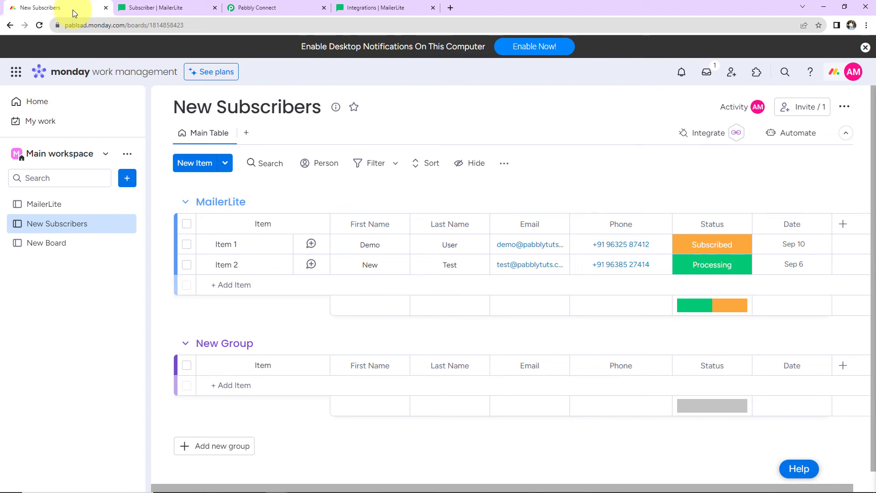
{"action": "left_click", "coordinate": [714, 271]}
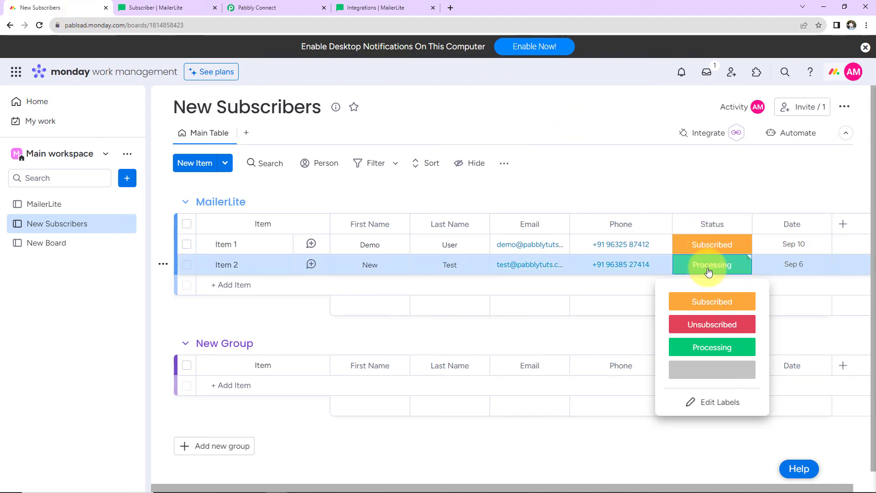
{"action": "left_click", "coordinate": [708, 307]}
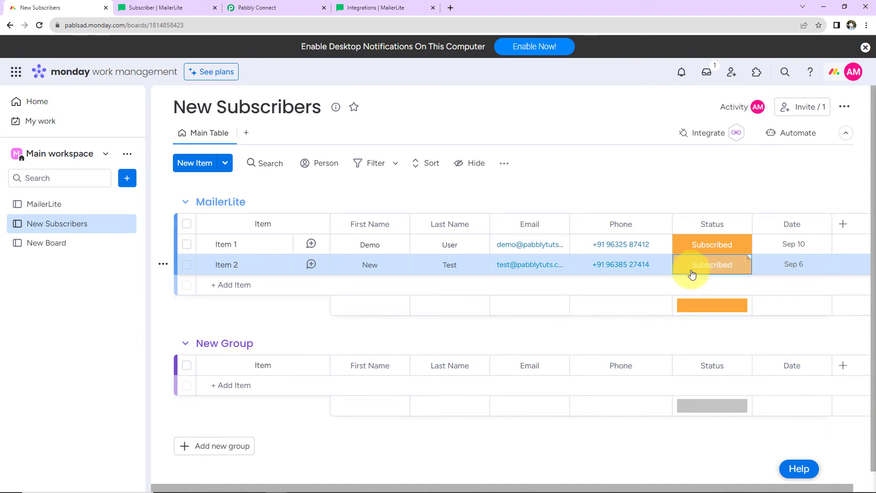
Step: Switch to MailerLite and check the subscriber profile matching Item 2, including its group, name and phone details
{"action": "left_click", "coordinate": [137, 7]}
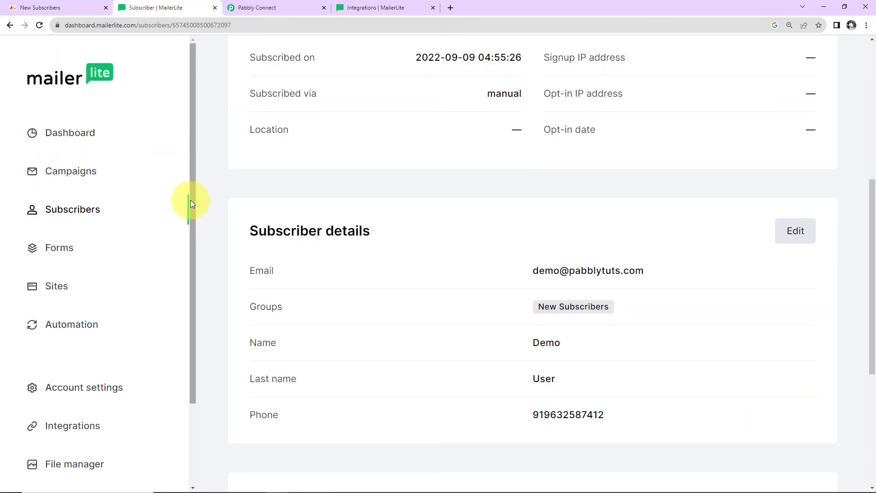
{"action": "left_click", "coordinate": [70, 215]}
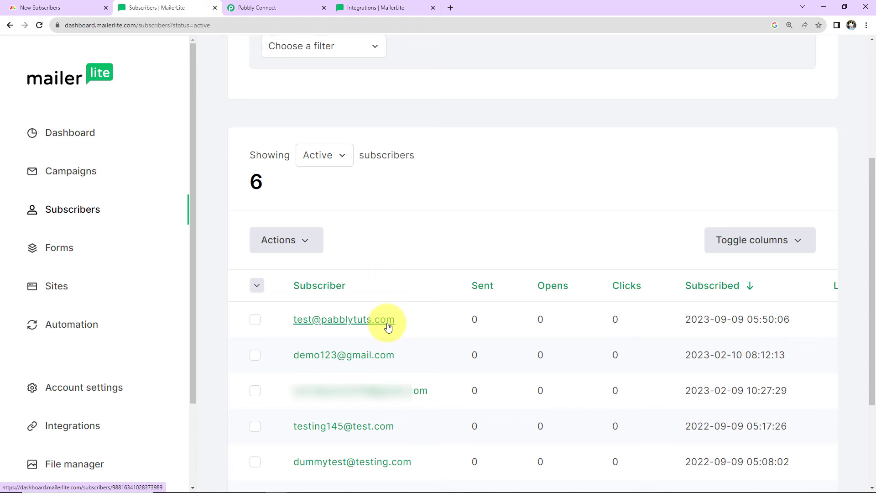
{"action": "left_click", "coordinate": [359, 319]}
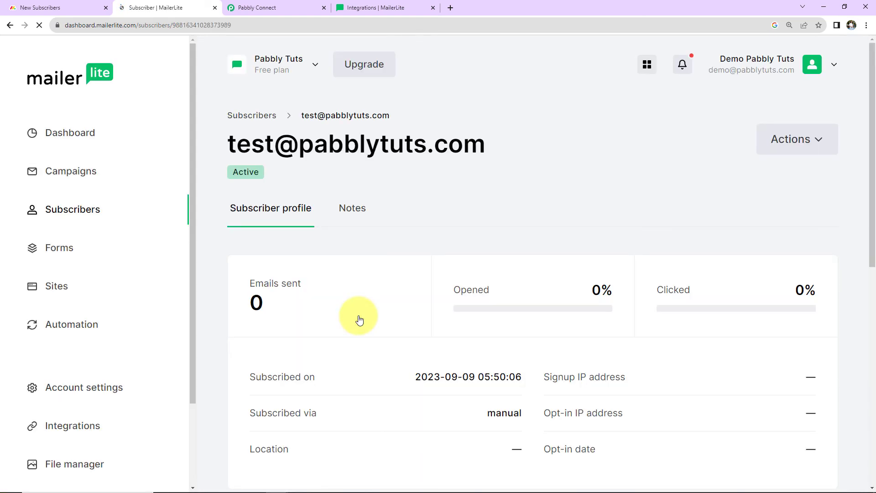
{"action": "scroll", "coordinate": [359, 301], "scroll_direction": "down", "scroll_amount": 9}
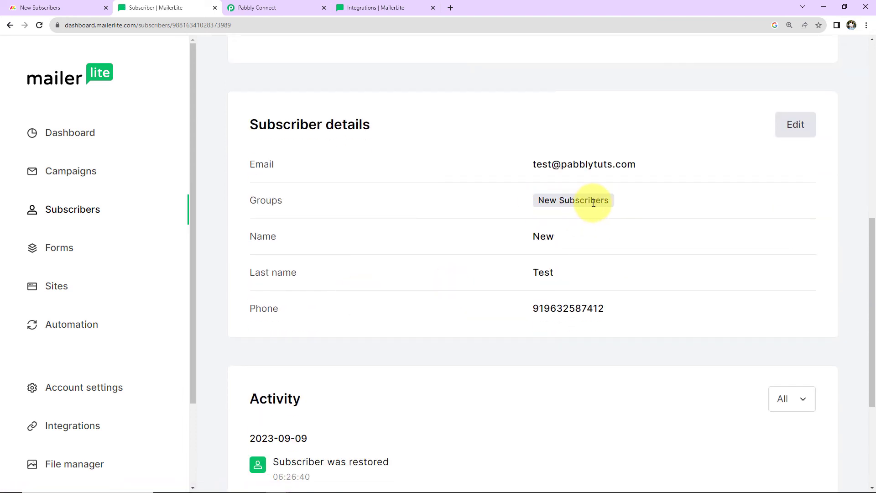
{"action": "scroll", "coordinate": [593, 203], "scroll_direction": "up", "scroll_amount": 2}
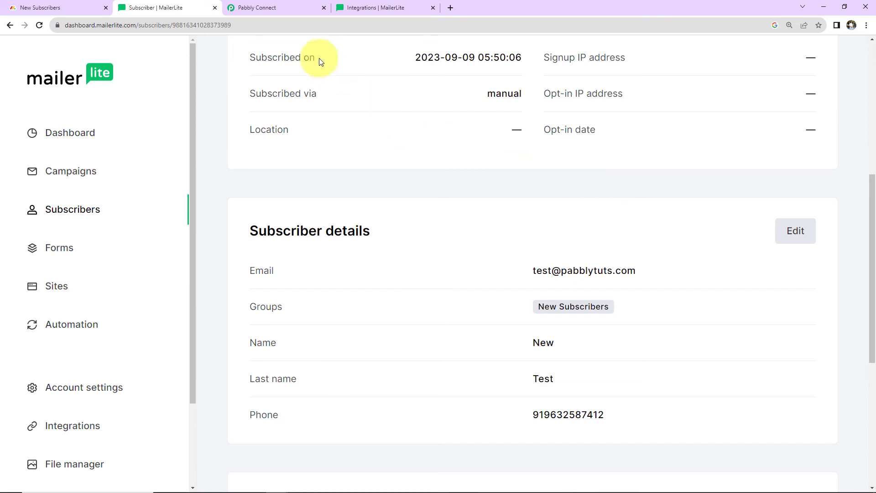
Step: Return to the Pabbly Connect workflow and review its steps, collapsing the Monday.com trigger, Get an Item and MailerLite action details
{"action": "left_click", "coordinate": [287, 7]}
{"action": "scroll", "coordinate": [129, 283], "scroll_direction": "up", "scroll_amount": 20}
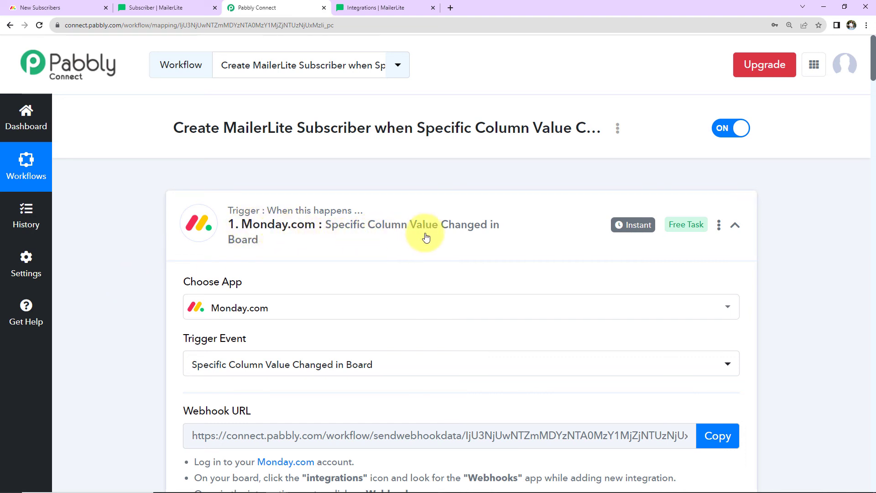
{"action": "left_click", "coordinate": [735, 225]}
{"action": "scroll", "coordinate": [785, 280], "scroll_direction": "down", "scroll_amount": 2}
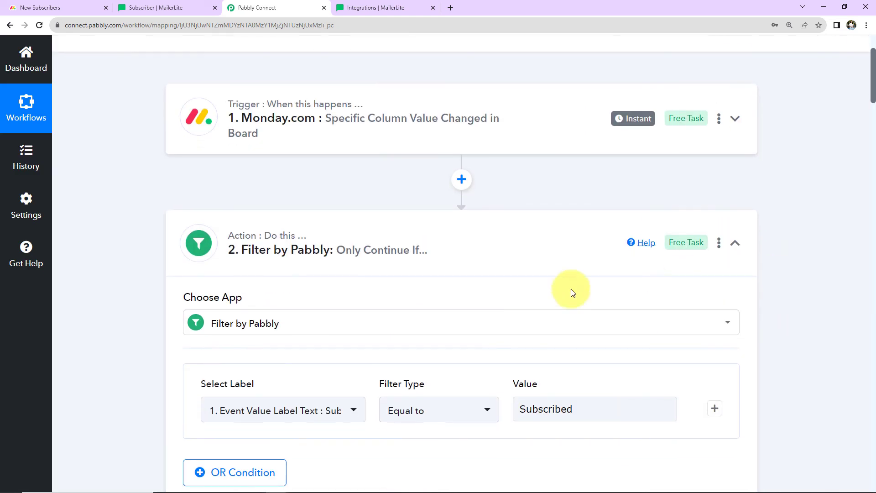
{"action": "mouse_move", "coordinate": [250, 260]}
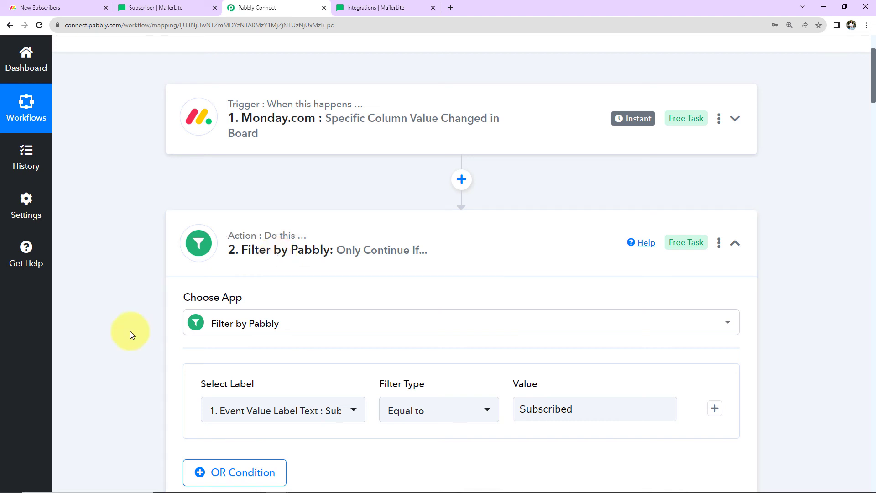
{"action": "scroll", "coordinate": [130, 330], "scroll_direction": "down", "scroll_amount": 8}
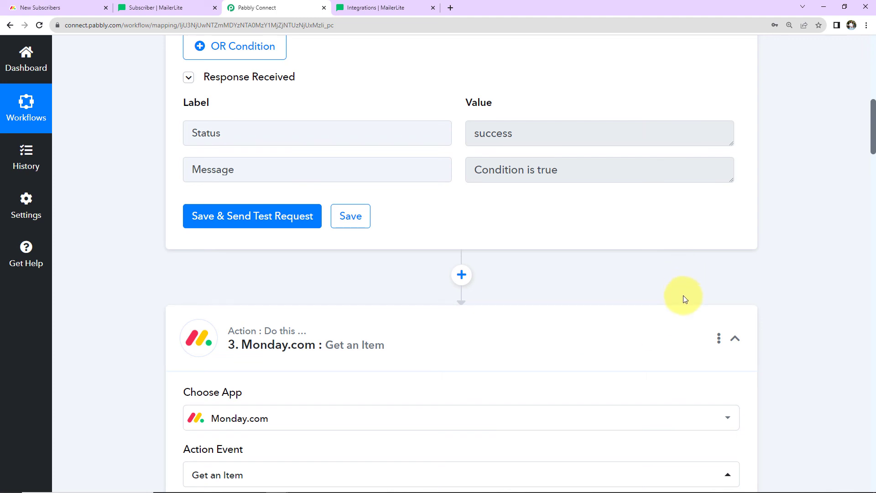
{"action": "left_click", "coordinate": [734, 338]}
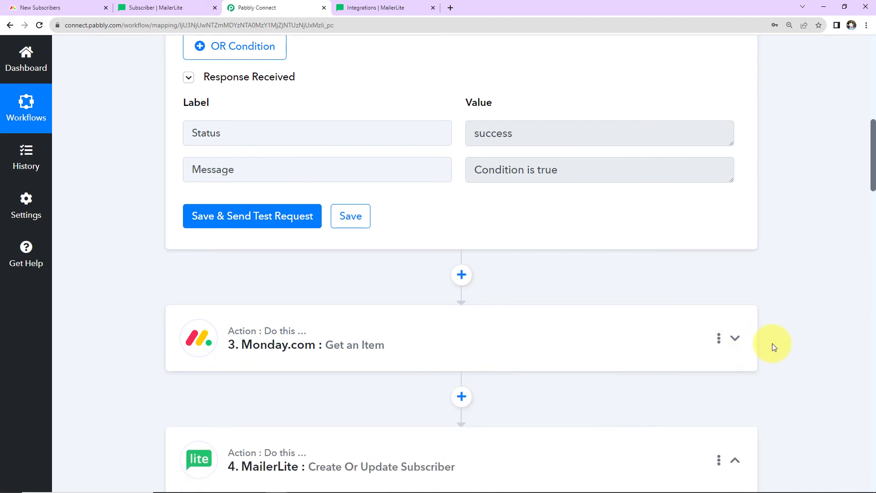
{"action": "scroll", "coordinate": [772, 344], "scroll_direction": "down", "scroll_amount": 2}
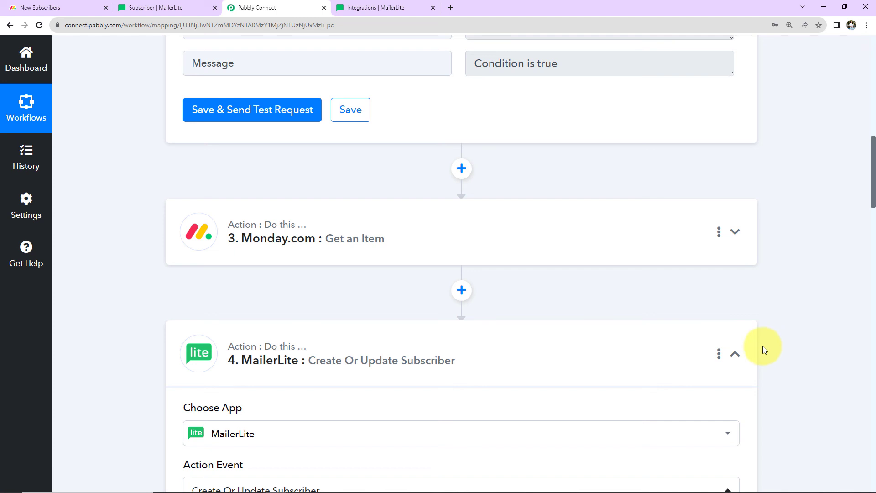
{"action": "left_click", "coordinate": [734, 354]}
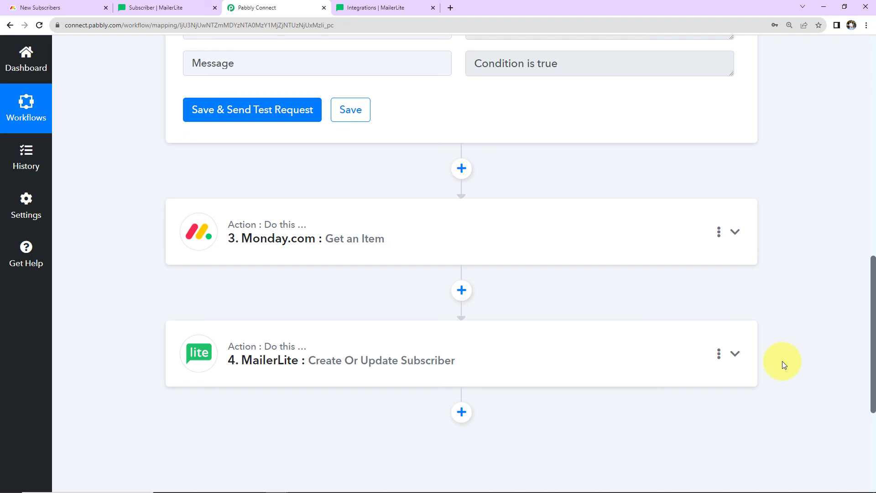
{"action": "scroll", "coordinate": [675, 361], "scroll_direction": "up", "scroll_amount": 1}
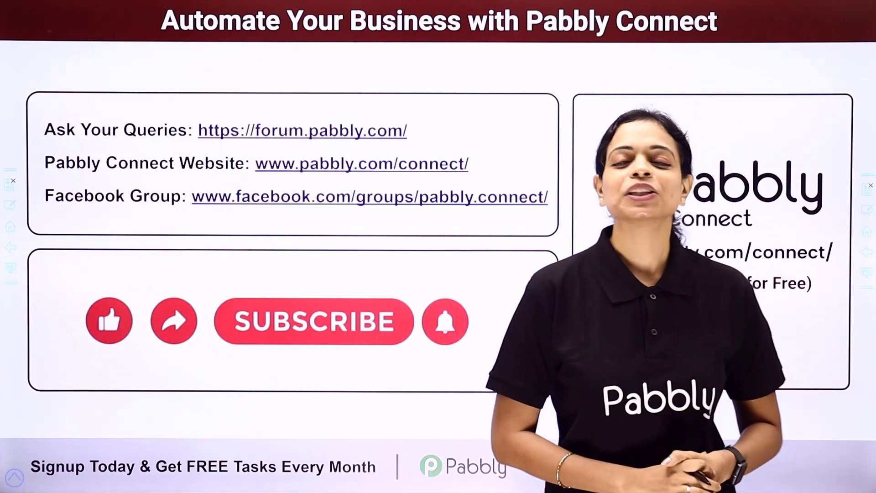